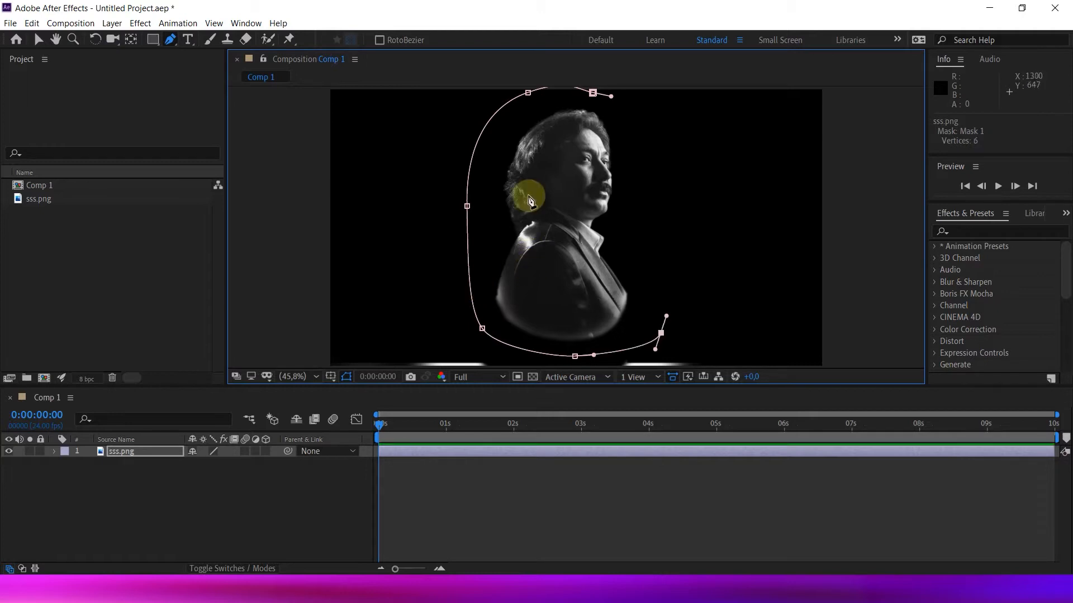
# Step: Close the mask around the portrait and pre-compose the sss.png layer, moving all attributes into the new composition
pyautogui.moveTo(593, 93); pyautogui.dragTo(558, 93)
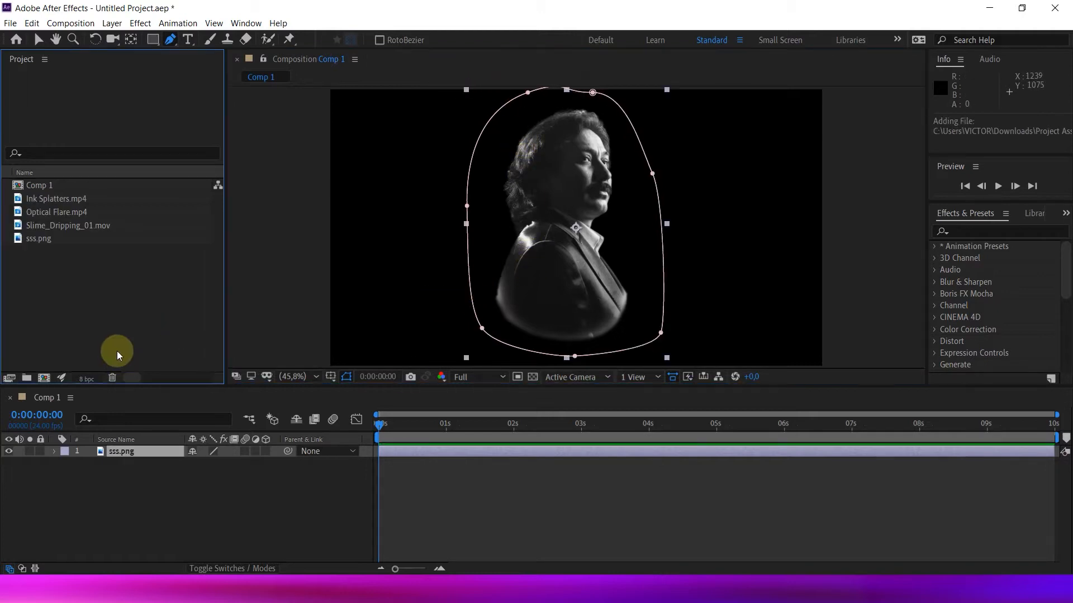
pyautogui.rightClick(147, 451)
pyautogui.press('Up')
pyautogui.press('Up')
pyautogui.press('Down')
pyautogui.press('Up')
pyautogui.press('Return')
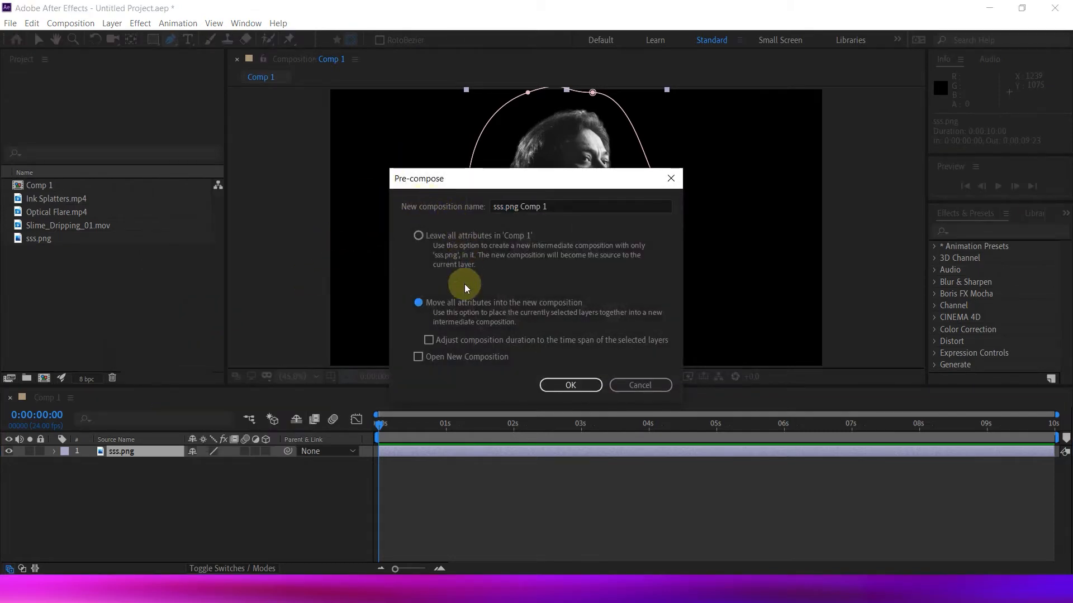
pyautogui.click(460, 307)
pyautogui.press('Return')
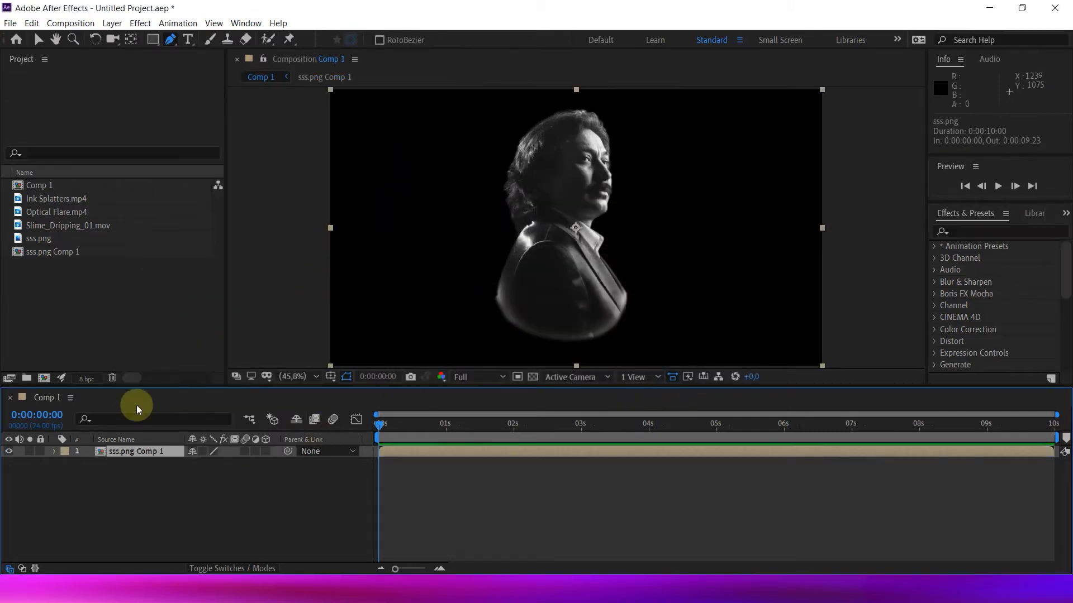
# Step: Set the Ink Splatters.mp4 footage's in point to 0:01:10:01 and add it to Comp 1 beneath the portrait comp
pyautogui.press('v')
pyautogui.click(83, 199)
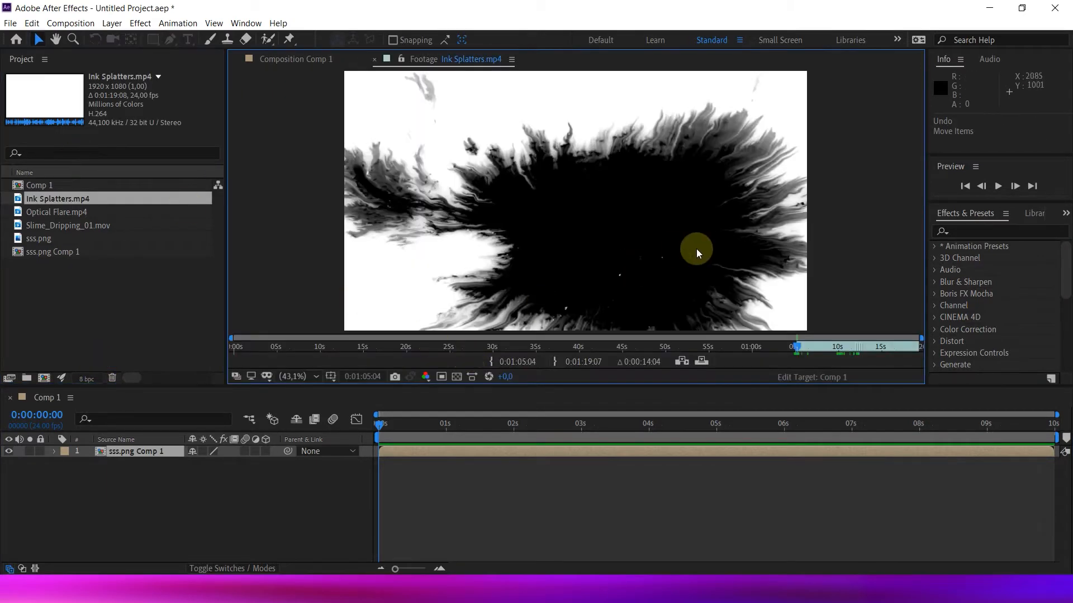
pyautogui.click(839, 348)
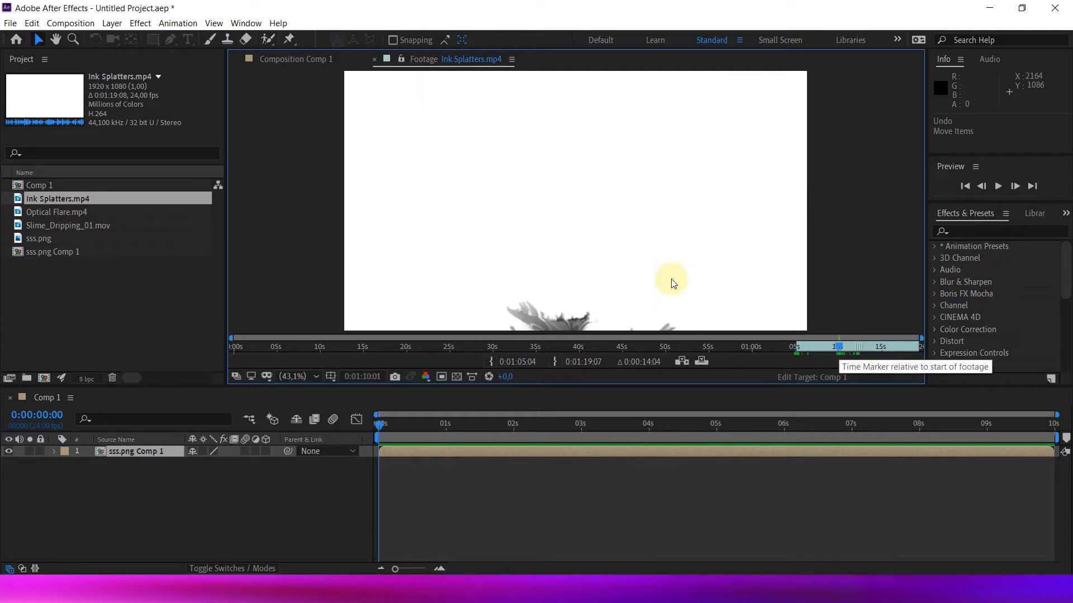
pyautogui.click(491, 362)
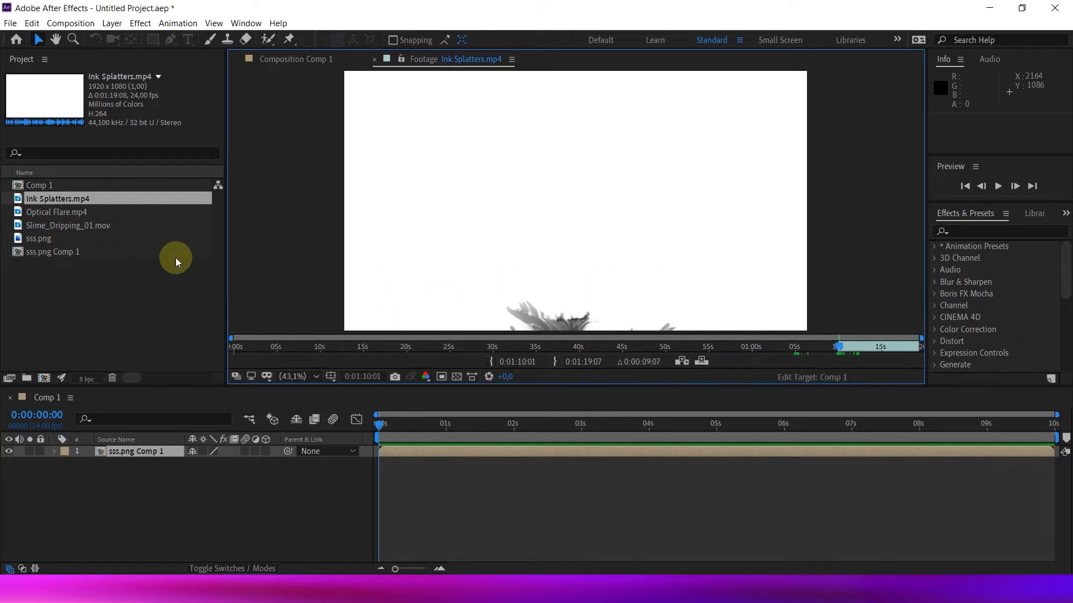
pyautogui.moveTo(120, 200)
pyautogui.mouseDown()
pyautogui.moveTo(153, 438)
pyautogui.moveTo(134, 470)
pyautogui.mouseUp()
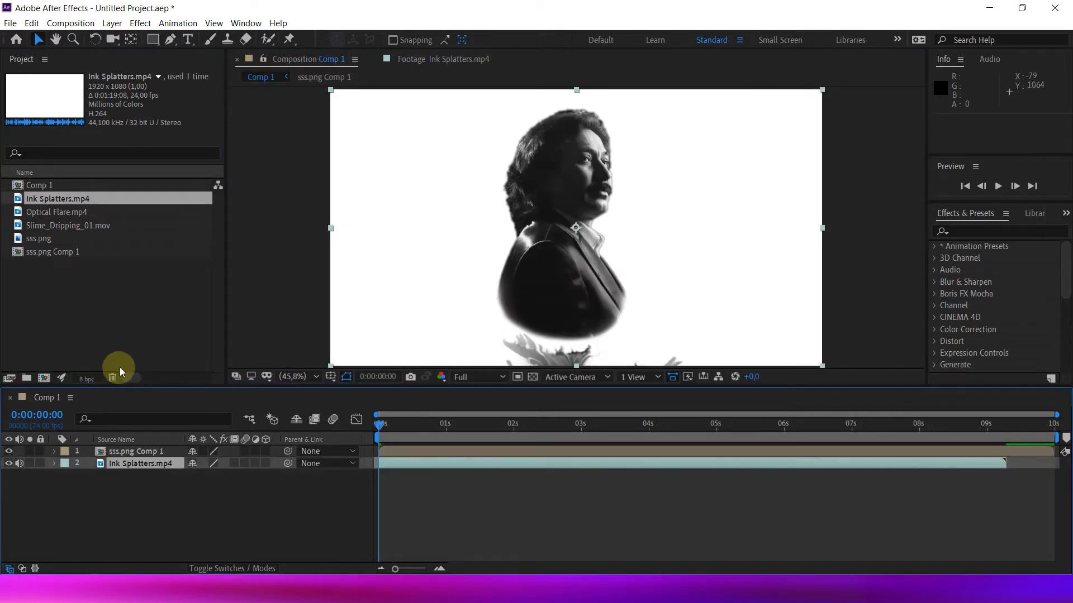
# Step: Set the Ink Splatters.mp4 layer's track matte to Luma Matte using sss.png Comp 1
pyautogui.press('F4')
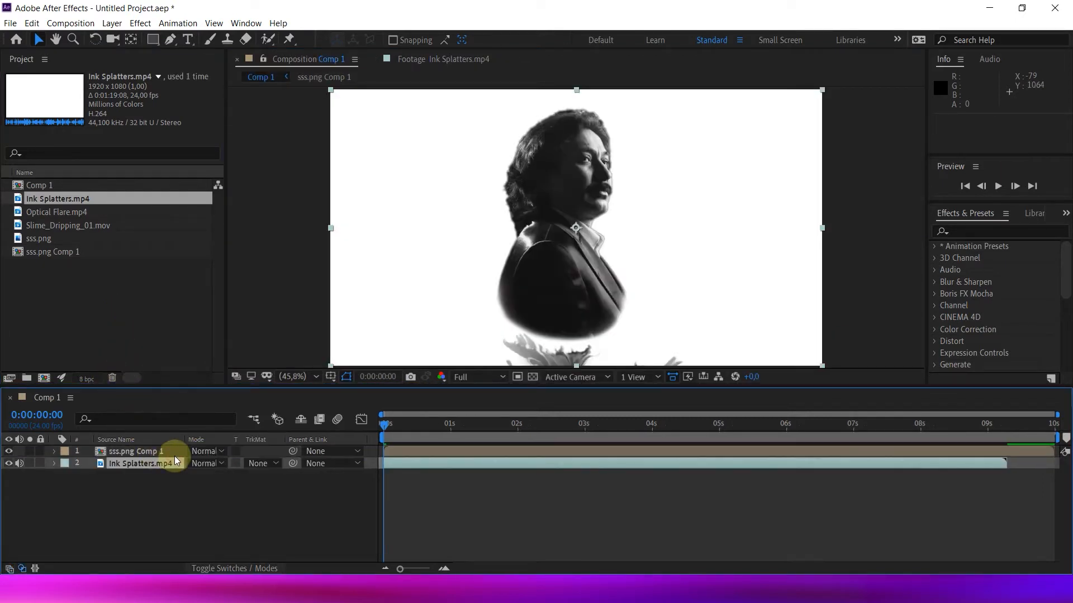
pyautogui.click(262, 463)
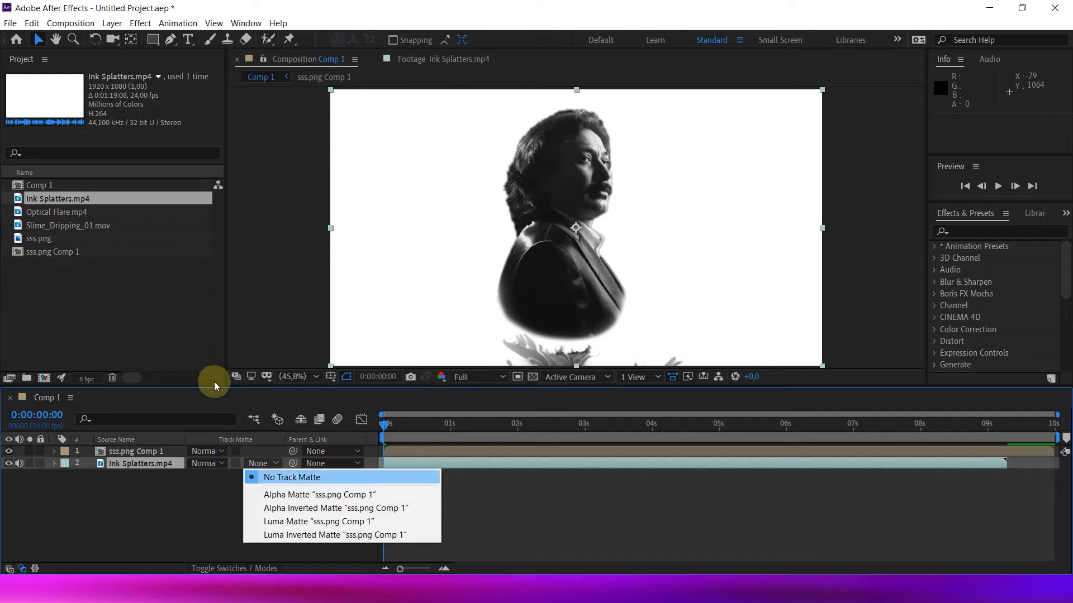
pyautogui.click(279, 521)
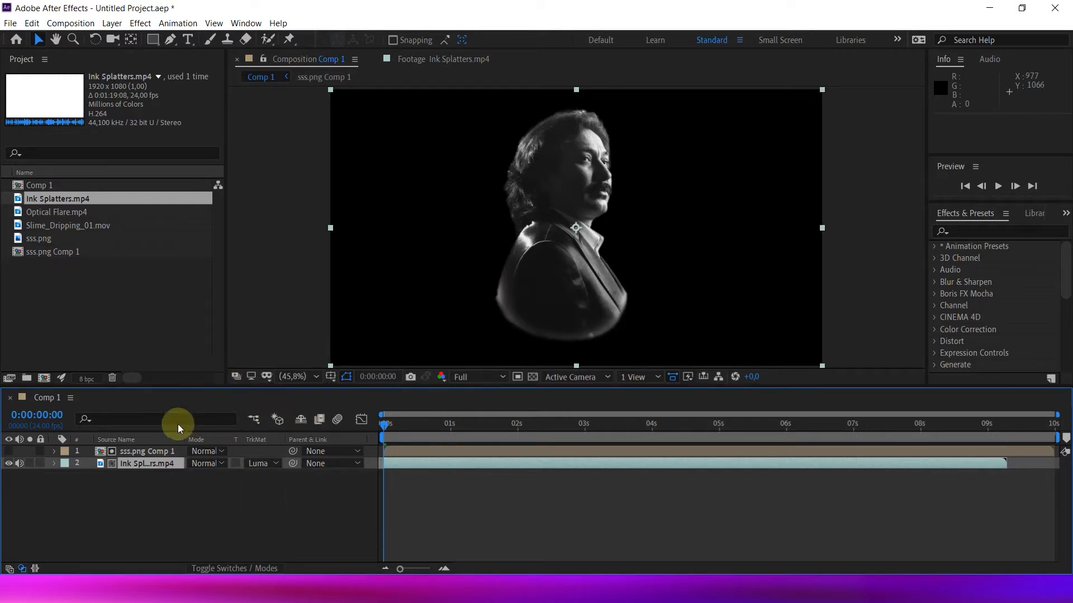
# Step: Create a black 1920 x 1080 px solid and move it to the top of the layer stack
pyautogui.rightClick(183, 517)
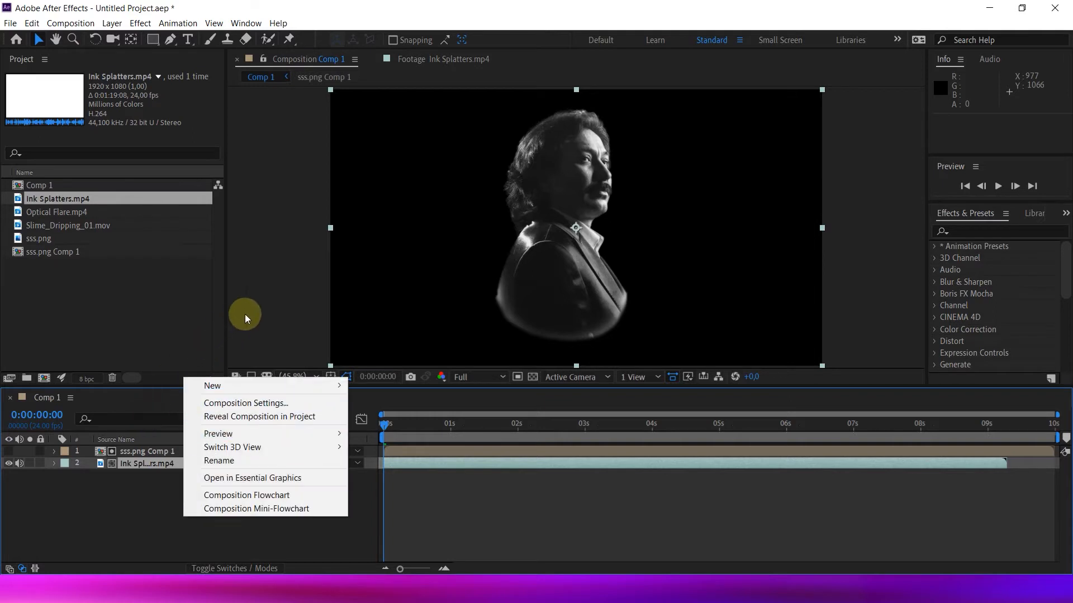
pyautogui.moveTo(314, 386)
pyautogui.click(377, 416)
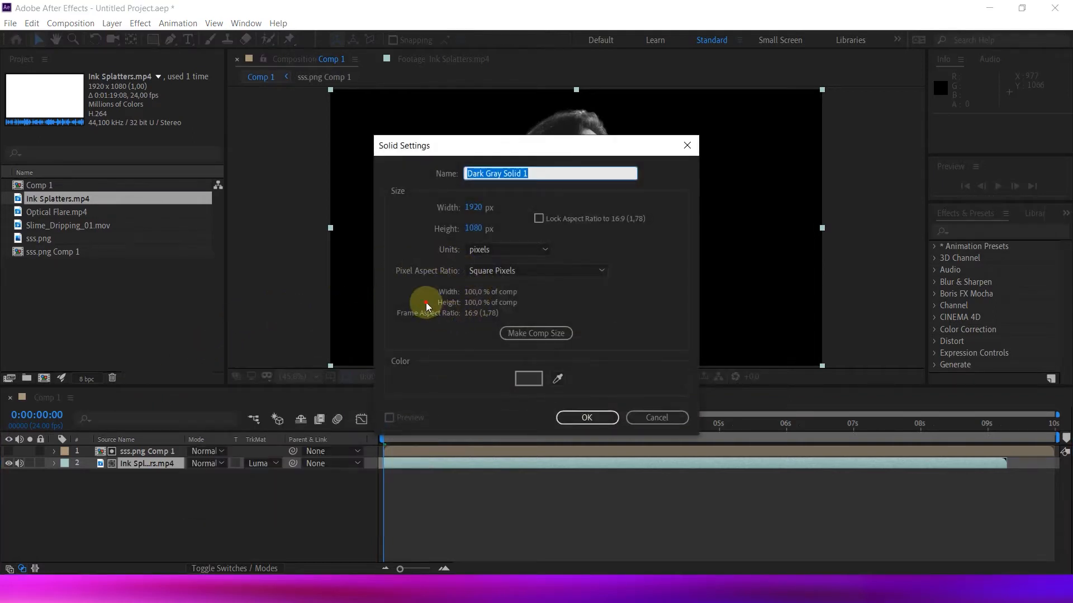
pyautogui.click(528, 378)
pyautogui.moveTo(318, 278); pyautogui.dragTo(282, 314)
pyautogui.press('Return')
pyautogui.press('Return')
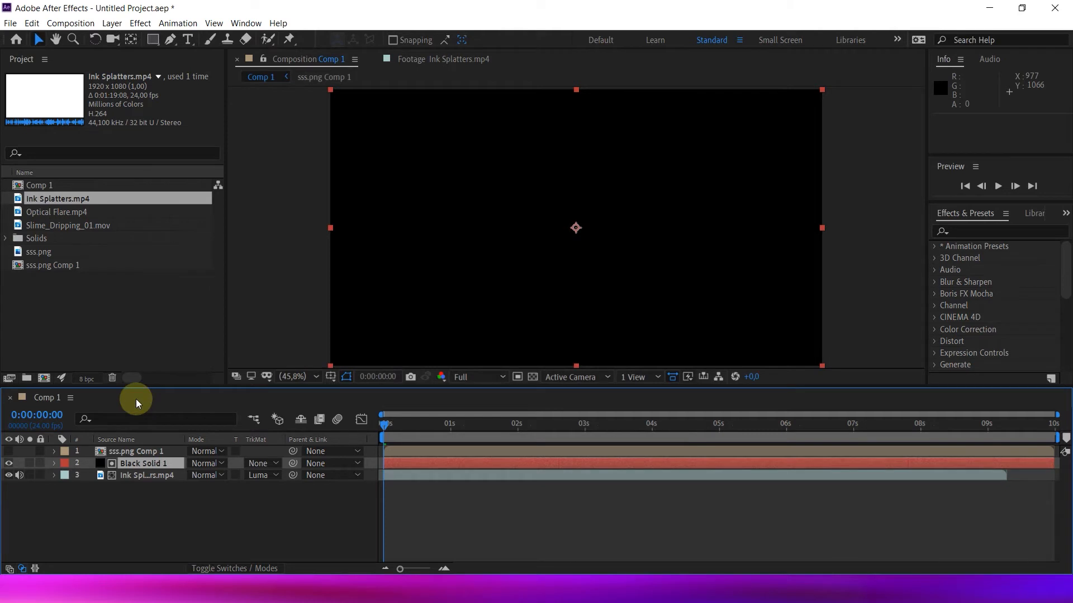
pyautogui.moveTo(124, 373); pyautogui.dragTo(122, 360)
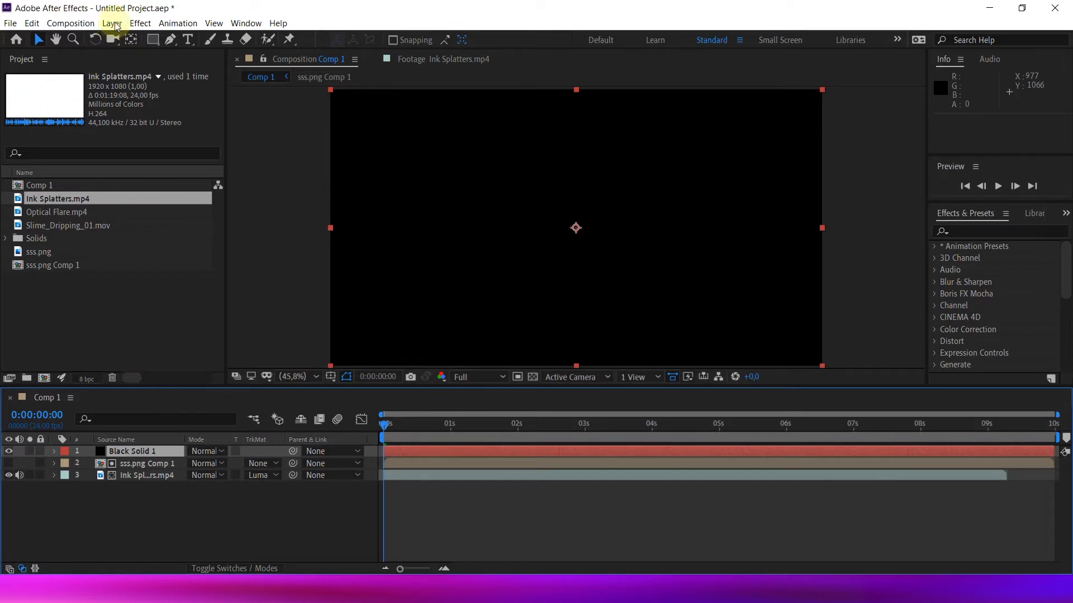
# Step: Apply the Video Copilot Saber effect to the black solid
pyautogui.click(140, 23)
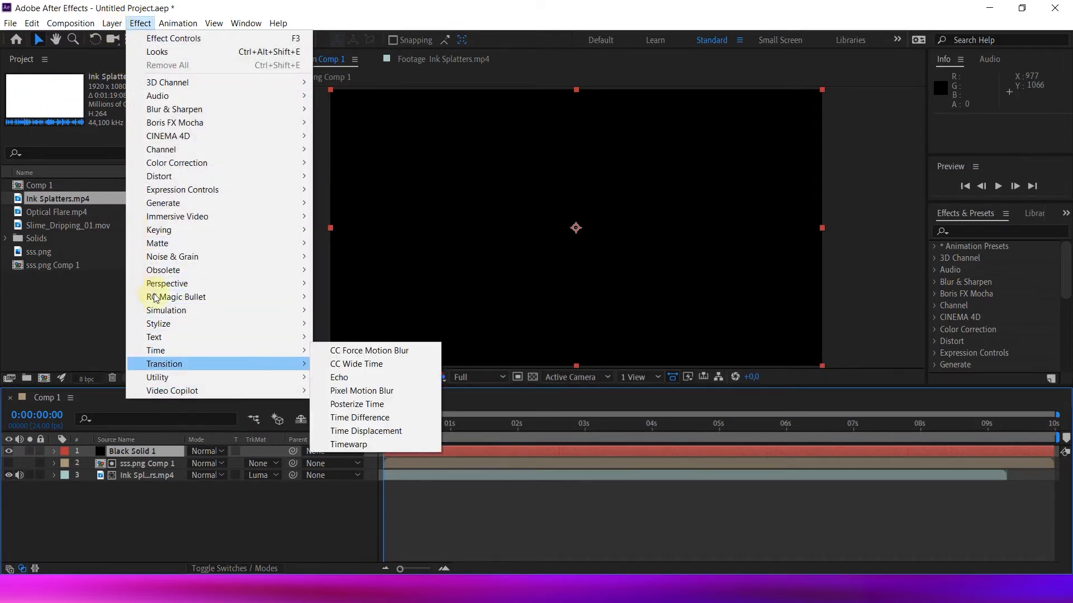
pyautogui.moveTo(213, 391)
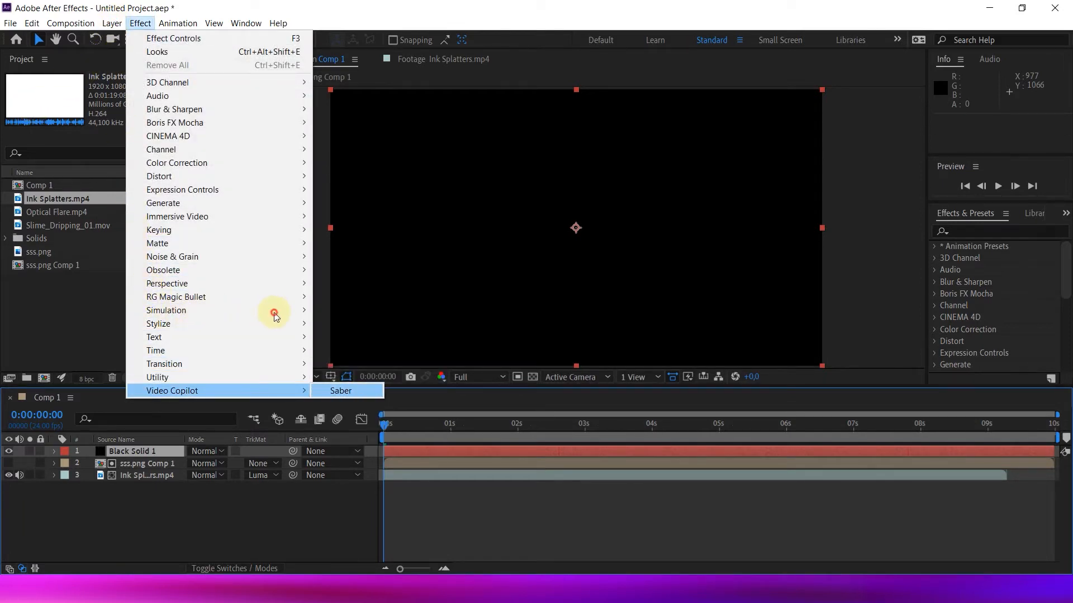
pyautogui.click(341, 391)
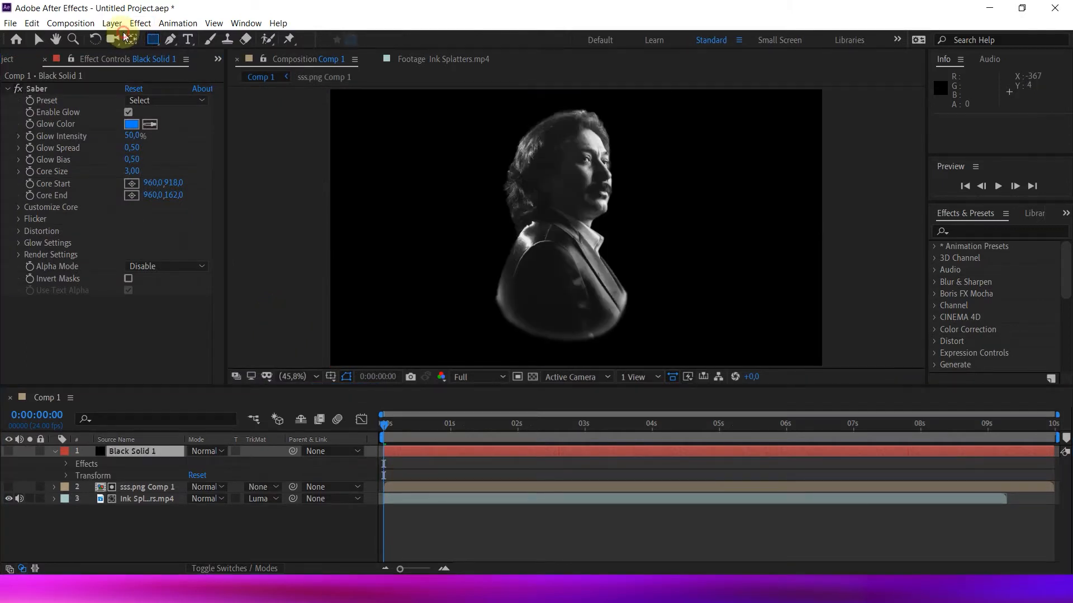
# Step: Draw a triangular mask on the black solid around the portrait
pyautogui.moveTo(149, 40); pyautogui.dragTo(159, 80)
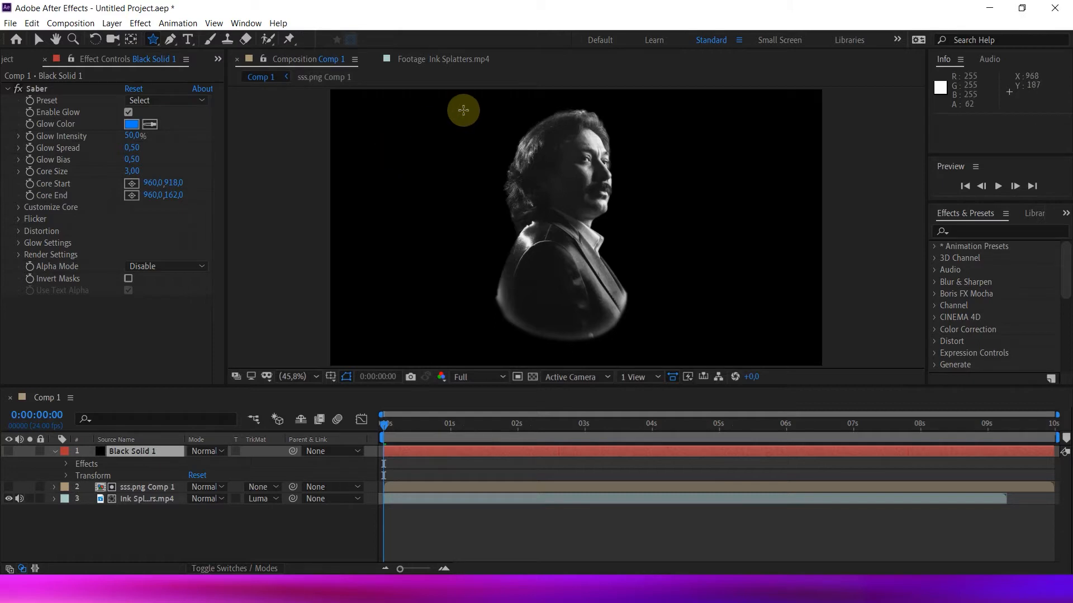
pyautogui.moveTo(407, 88); pyautogui.dragTo(518, 260)
pyautogui.press('v')
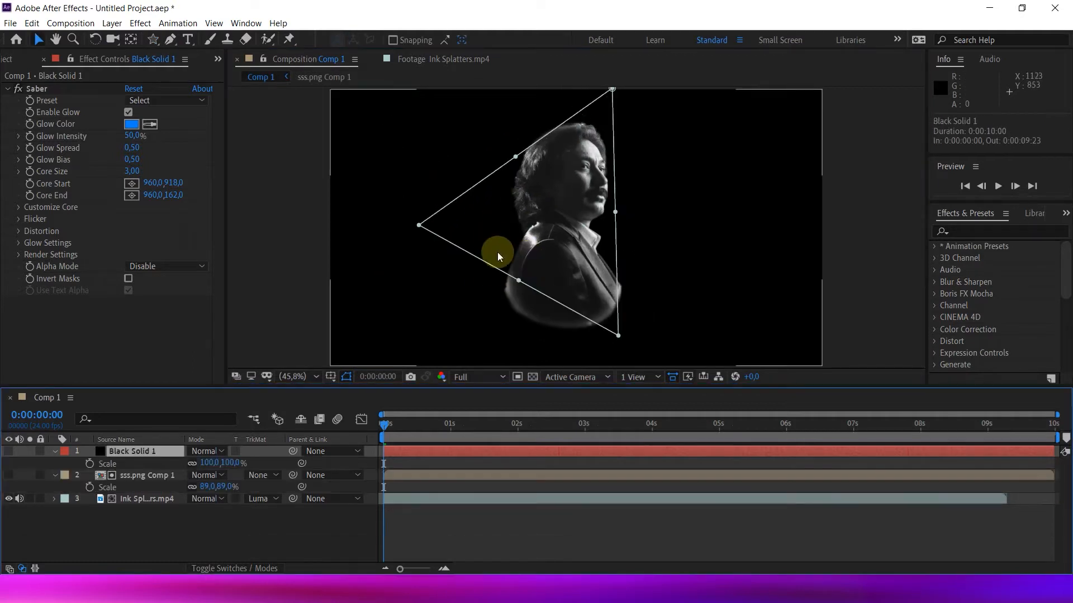
# Step: Rotate the triangular mask by about -9.5° and reposition it around the portrait, undoing the extra path edit
pyautogui.doubleClick(495, 270)
pyautogui.moveTo(417, 241); pyautogui.dragTo(535, 267)
pyautogui.moveTo(489, 200); pyautogui.dragTo(493, 213)
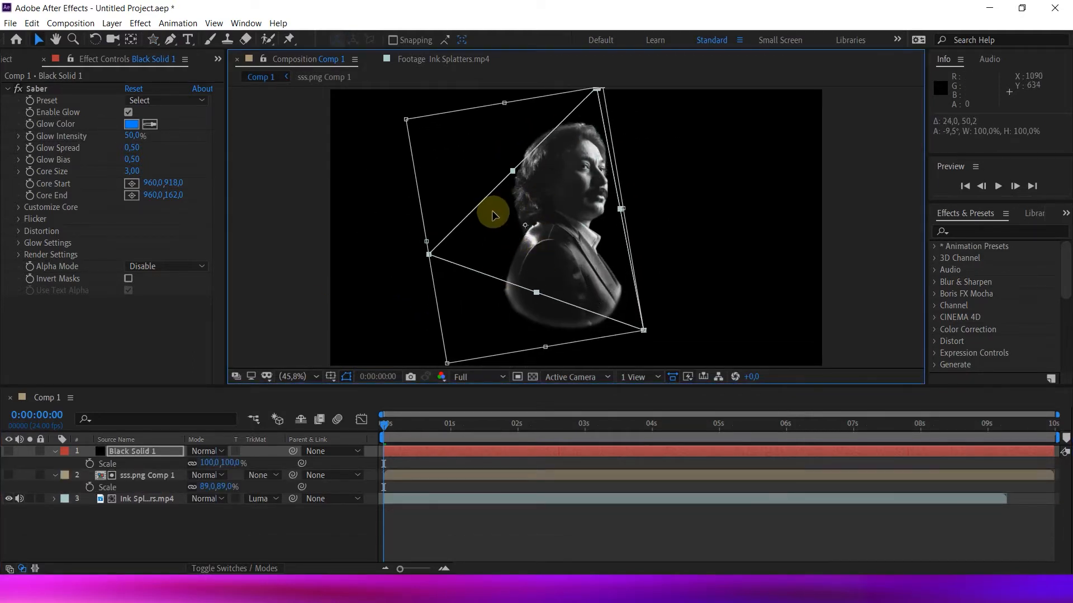
pyautogui.moveTo(515, 263); pyautogui.dragTo(584, 226)
pyautogui.hotkey('ctrl', 'z')
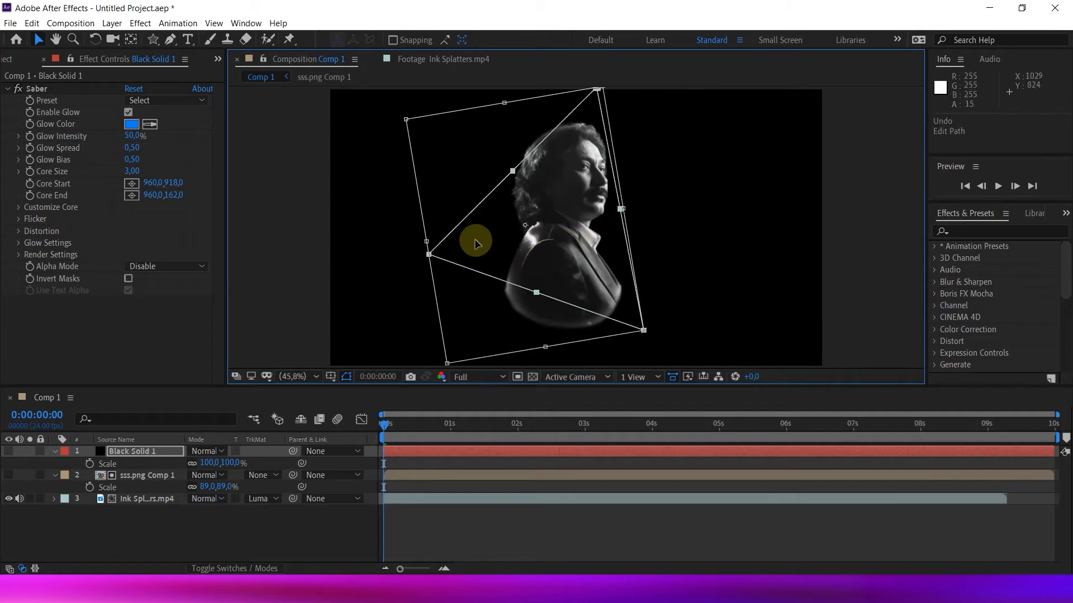
# Step: Adjust the triangle's fit around the portrait, scaling the black solid to 91% and sss.png Comp 1 to 76%
pyautogui.moveTo(167, 369); pyautogui.dragTo(165, 364)
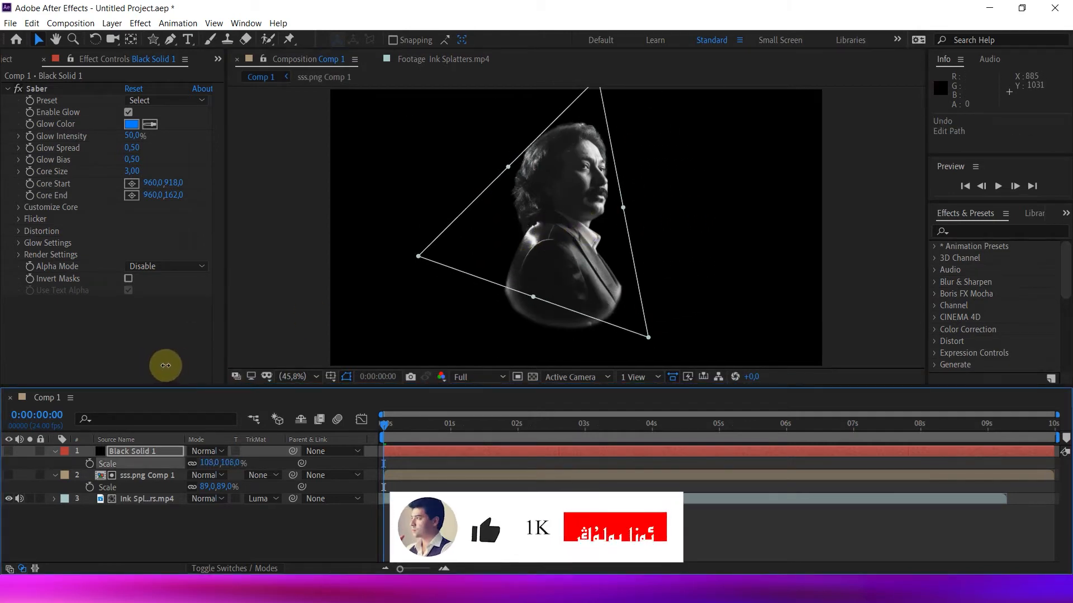
pyautogui.doubleClick(426, 242)
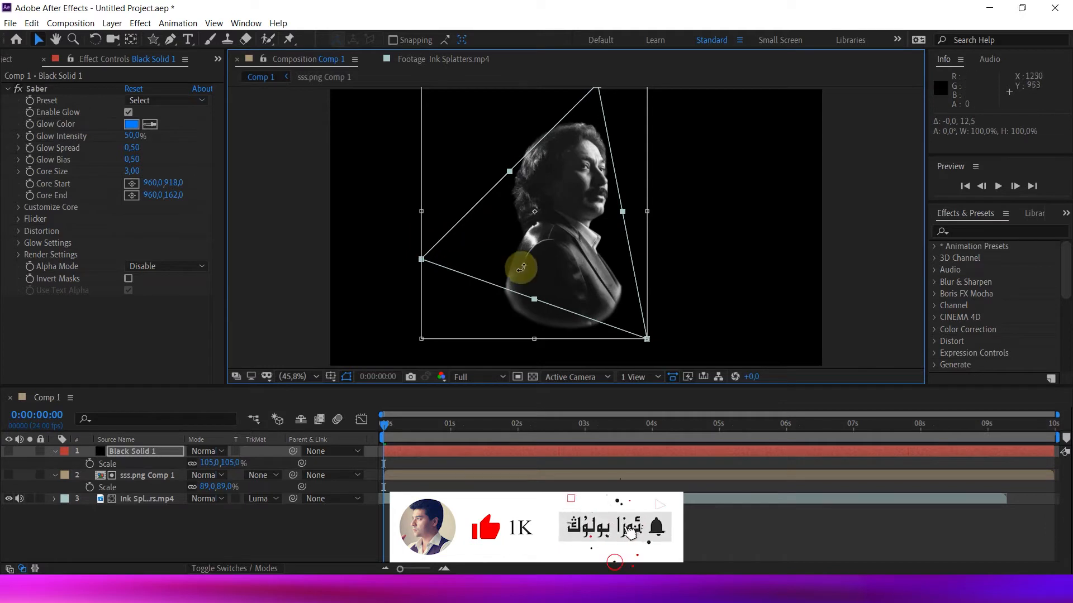
pyautogui.moveTo(162, 389); pyautogui.dragTo(161, 370)
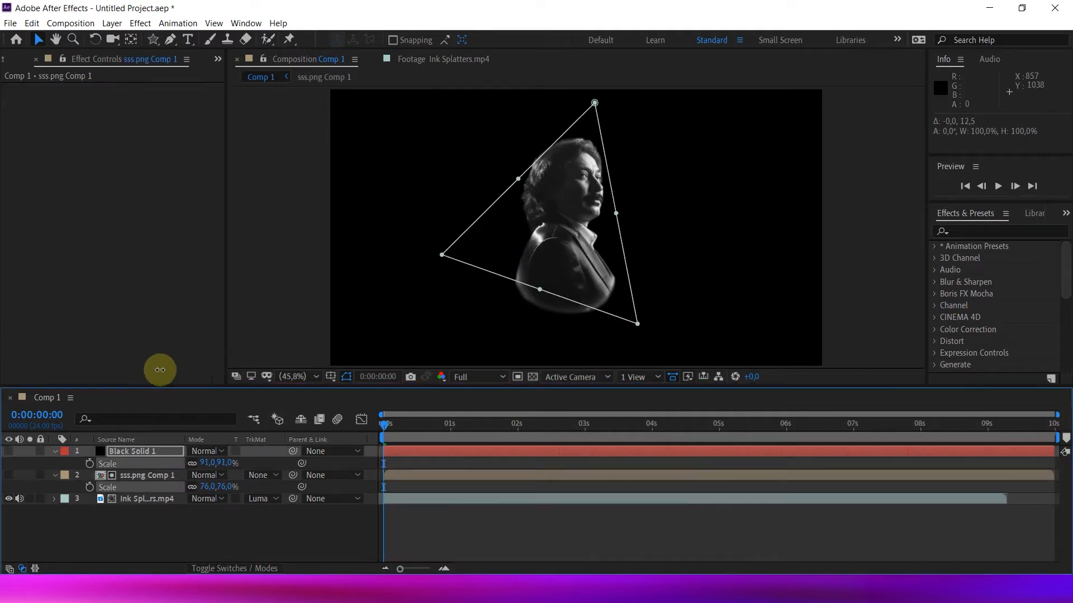
# Step: Reposition the portrait comp and the triangular mask so that the triangle frames the bust
pyautogui.moveTo(462, 201); pyautogui.dragTo(469, 218)
pyautogui.click(147, 476)
pyautogui.click(133, 452)
pyautogui.doubleClick(509, 256)
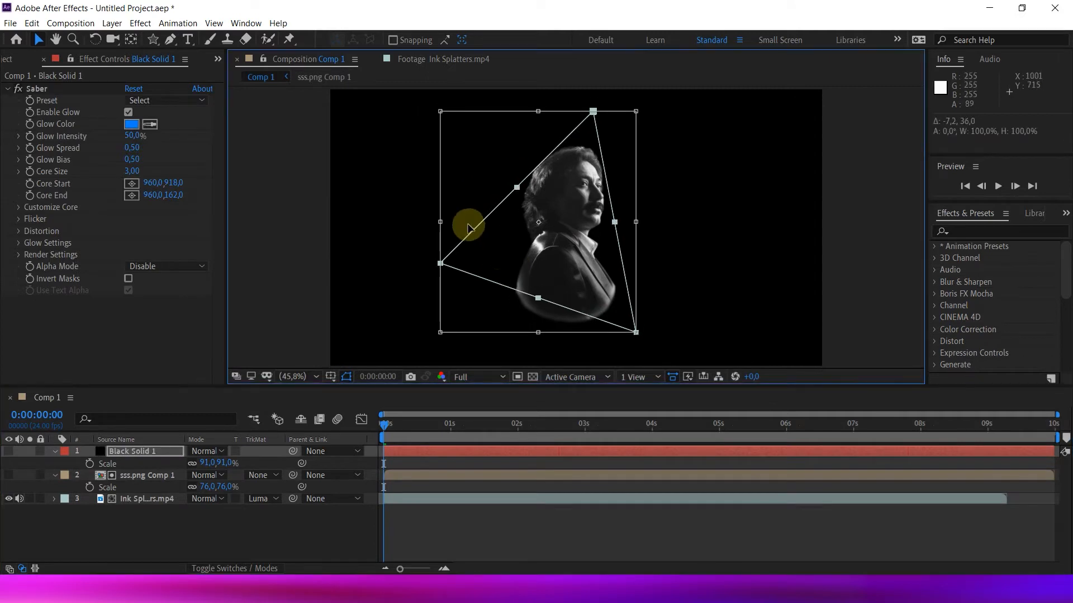
pyautogui.moveTo(469, 225); pyautogui.dragTo(475, 226)
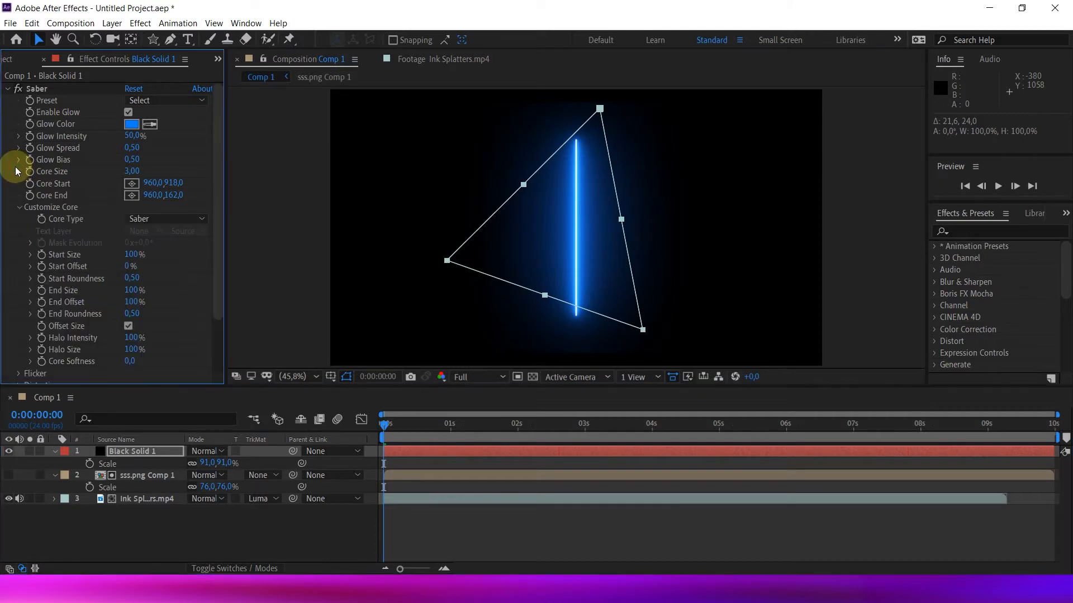
# Step: Set Saber's core type to Layer Masks and apply the Neon preset
pyautogui.click(165, 218)
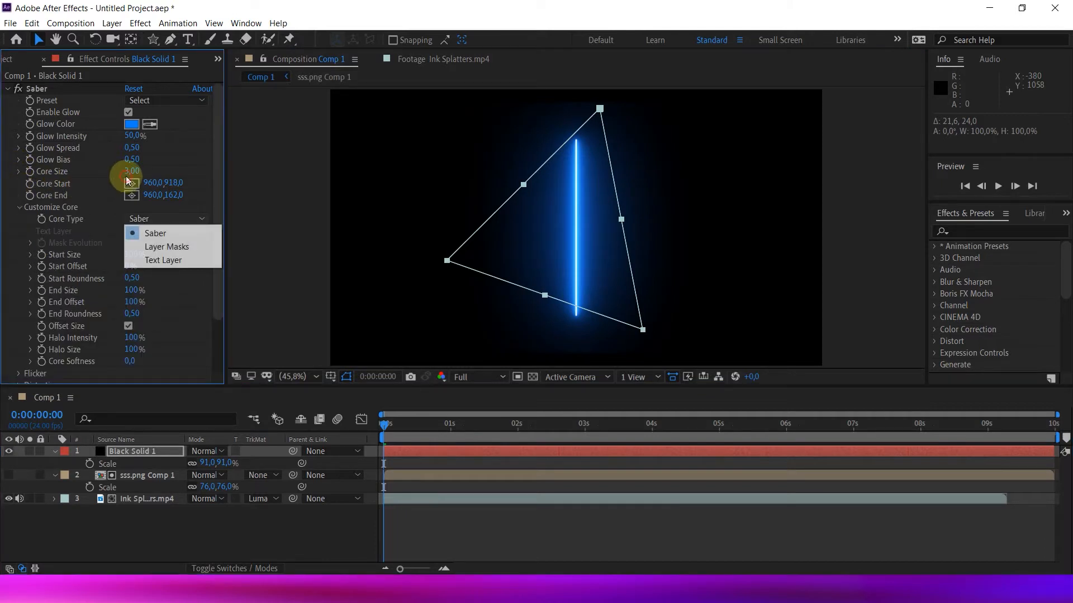
pyautogui.click(168, 247)
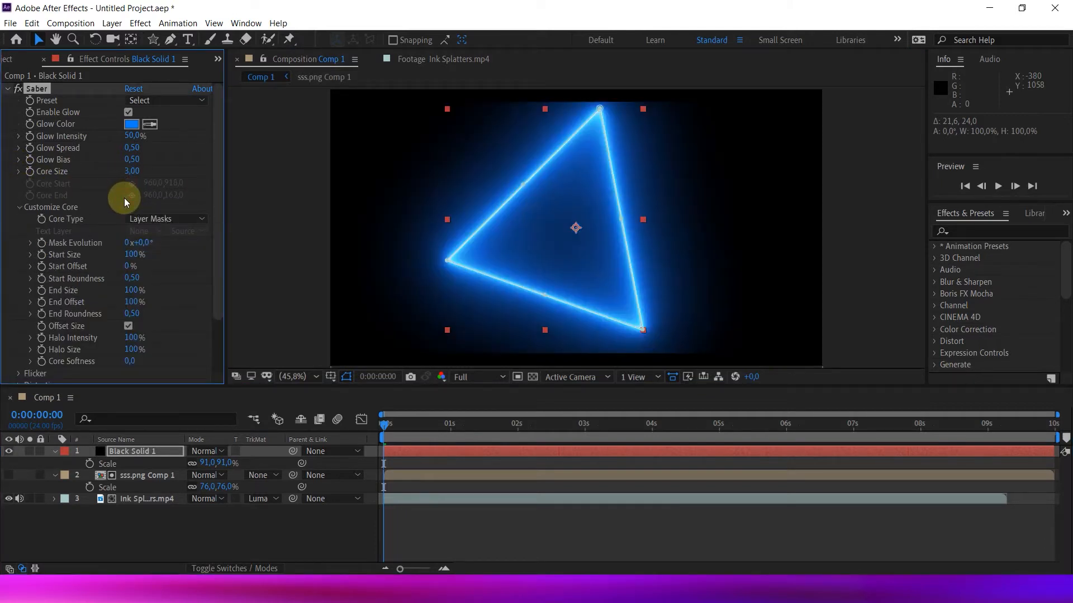
pyautogui.click(183, 102)
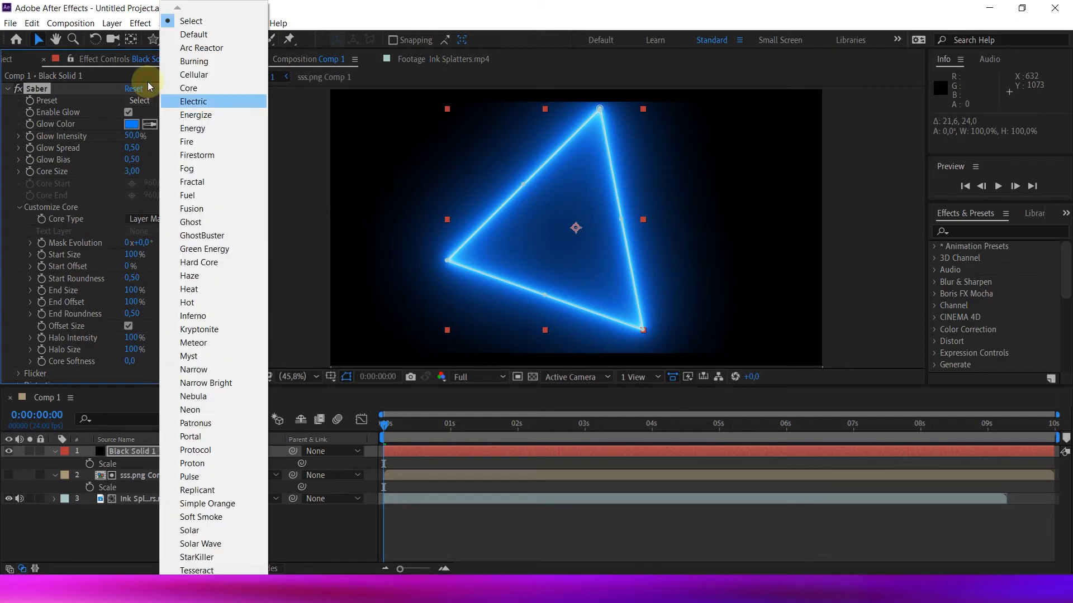
pyautogui.click(198, 410)
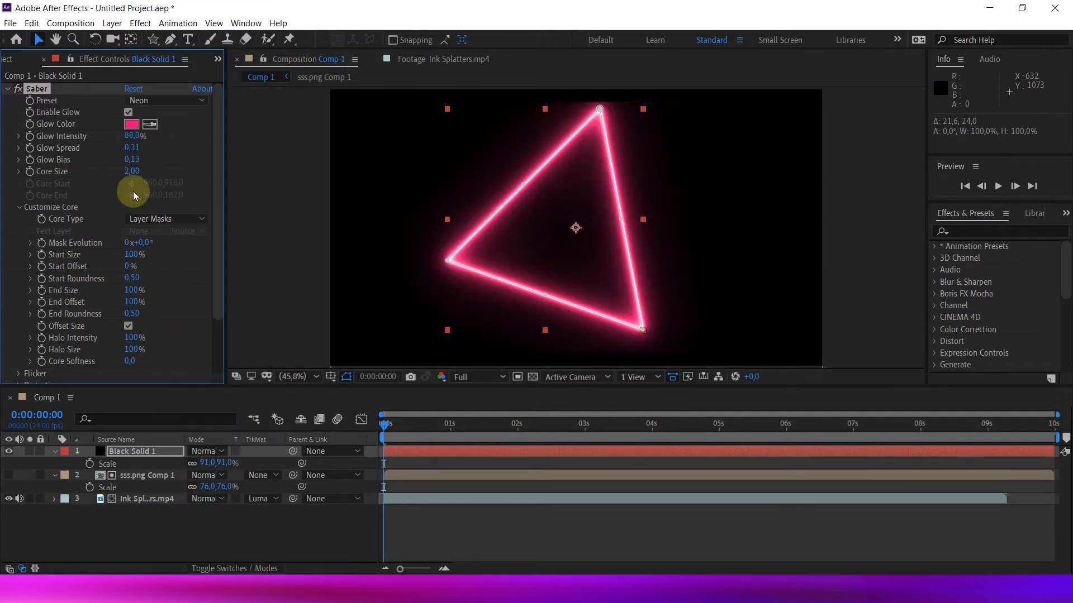
# Step: Change Saber's glow color to purple A700FF
pyautogui.click(132, 124)
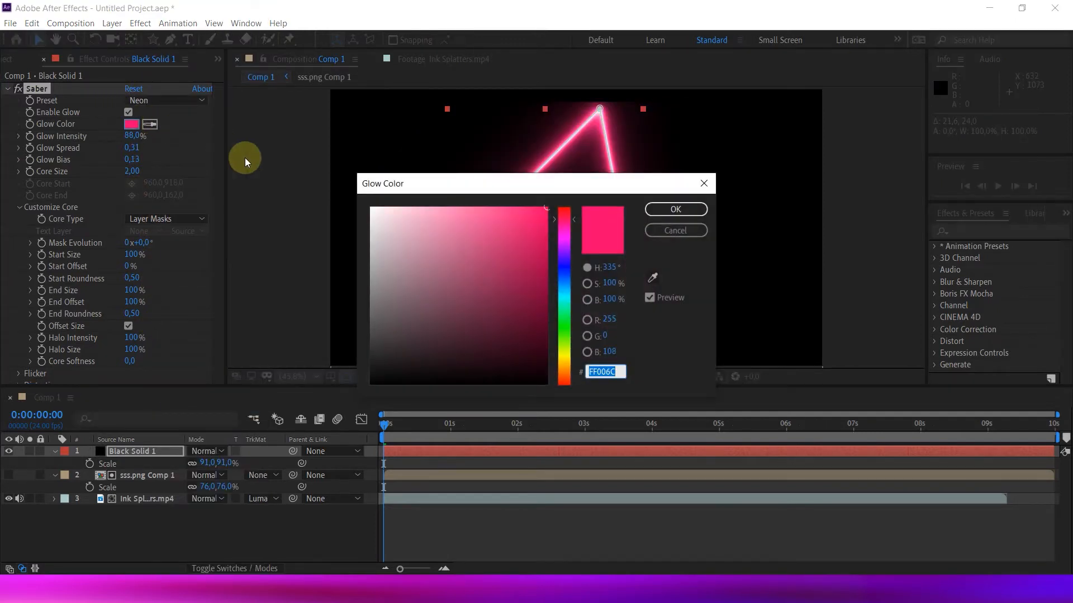
pyautogui.write('A700FF')
pyautogui.click(451, 202)
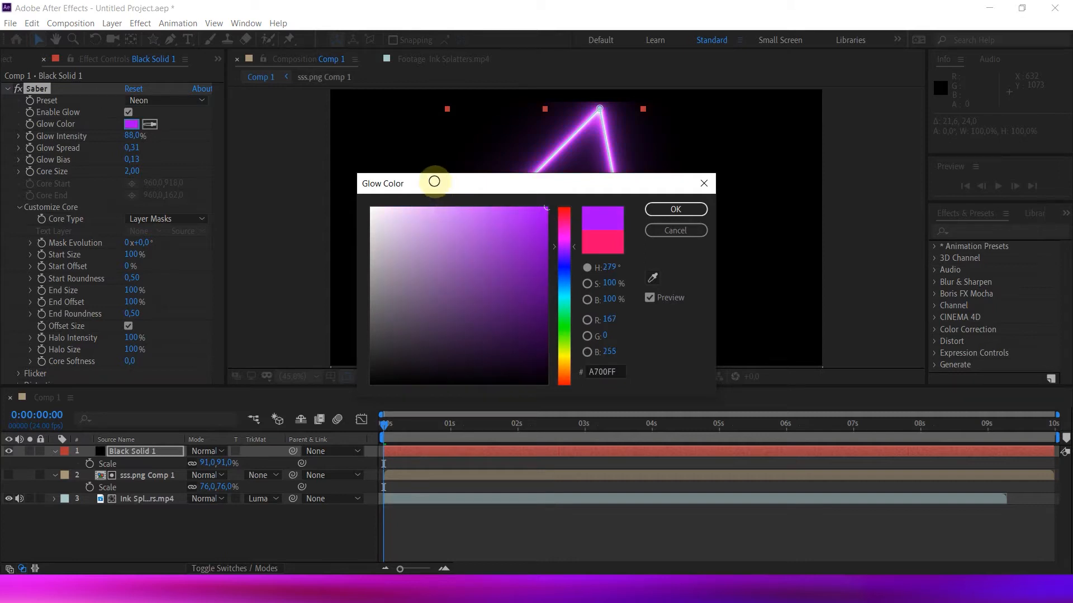
pyautogui.press('Return')
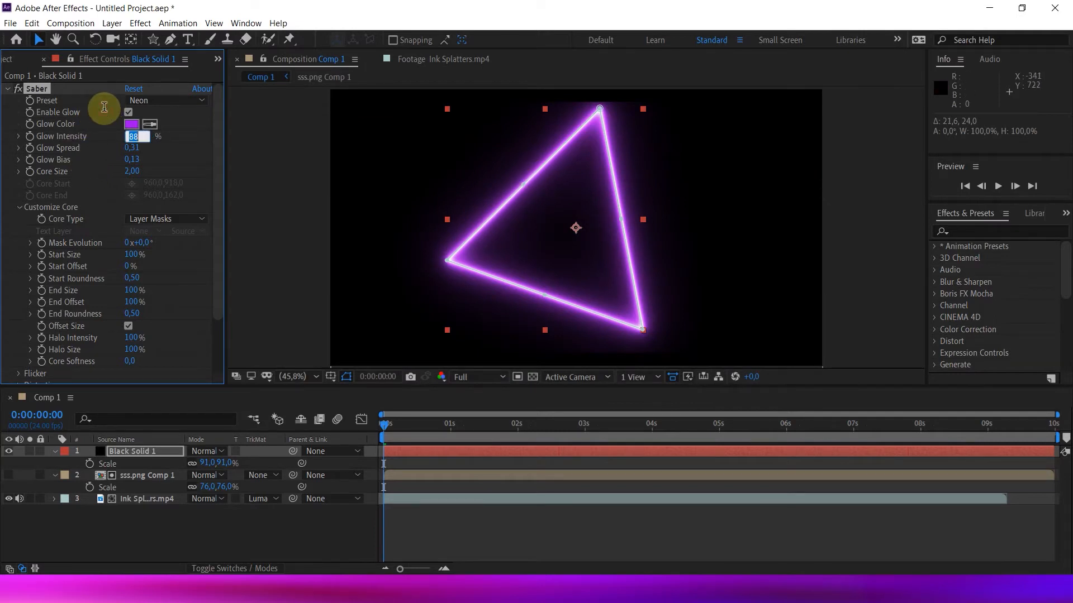
# Step: Set Saber's glow intensity to 85% and its core size to 1
pyautogui.write('85')
pyautogui.press('Return')
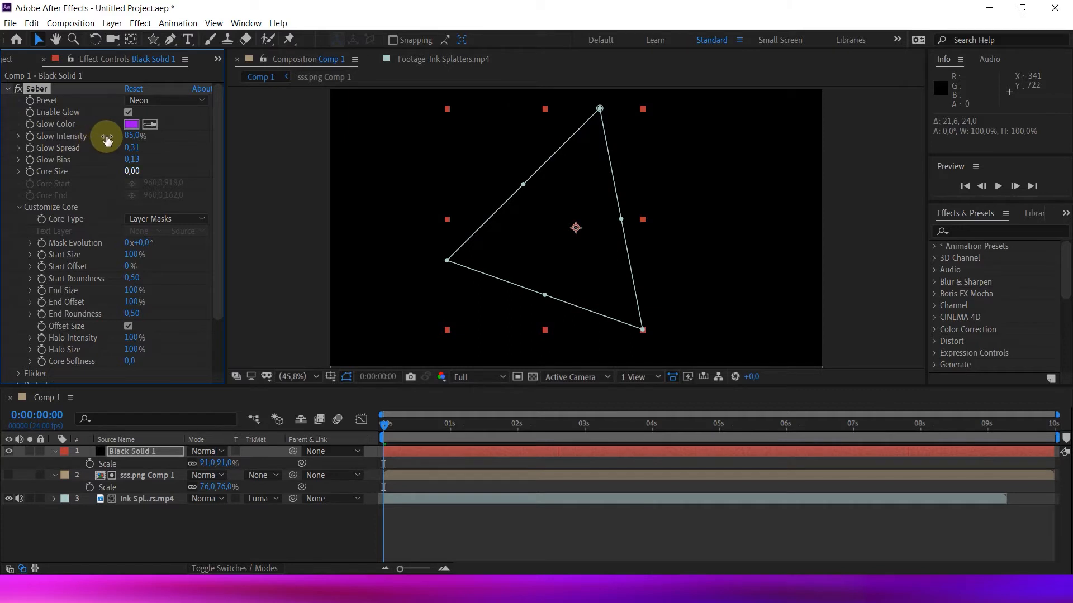
pyautogui.write('1')
pyautogui.press('Return')
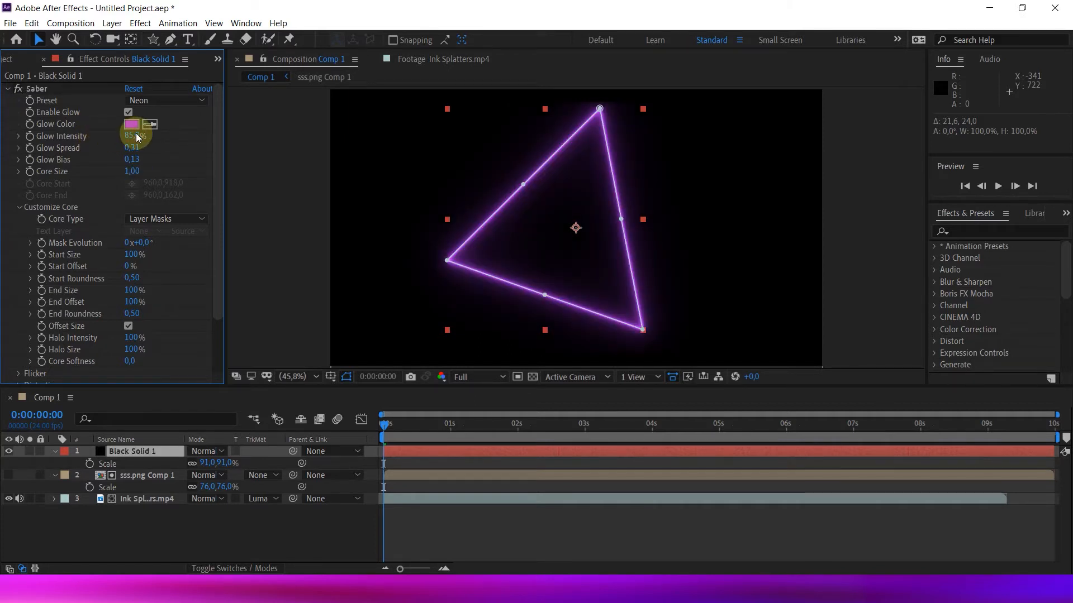
# Step: Set Saber's flicker intensity to 20% on the triangle solid
pyautogui.scroll(-3, 73, 216)
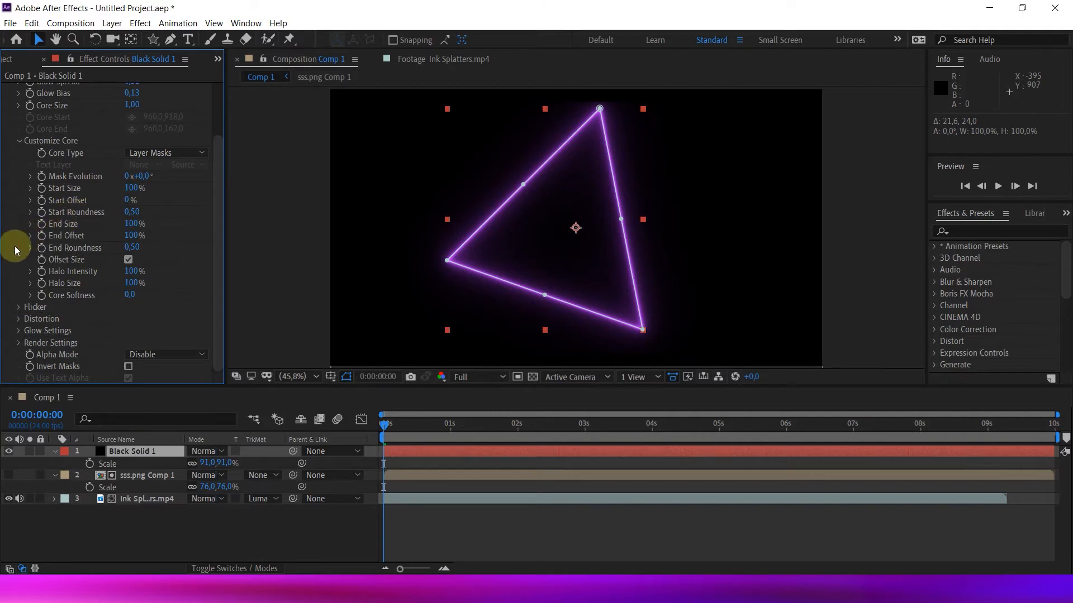
pyautogui.click(19, 307)
pyautogui.click(126, 318)
pyautogui.write('20')
pyautogui.press('Return')
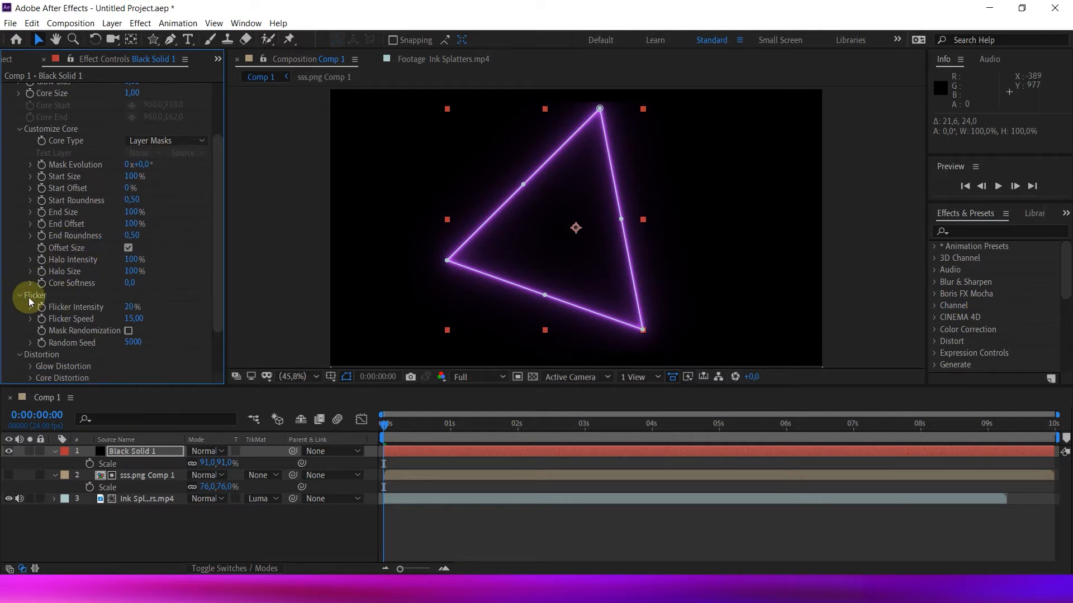
# Step: Set the distortion amount in Saber's glow distortion settings to 75
pyautogui.click(23, 297)
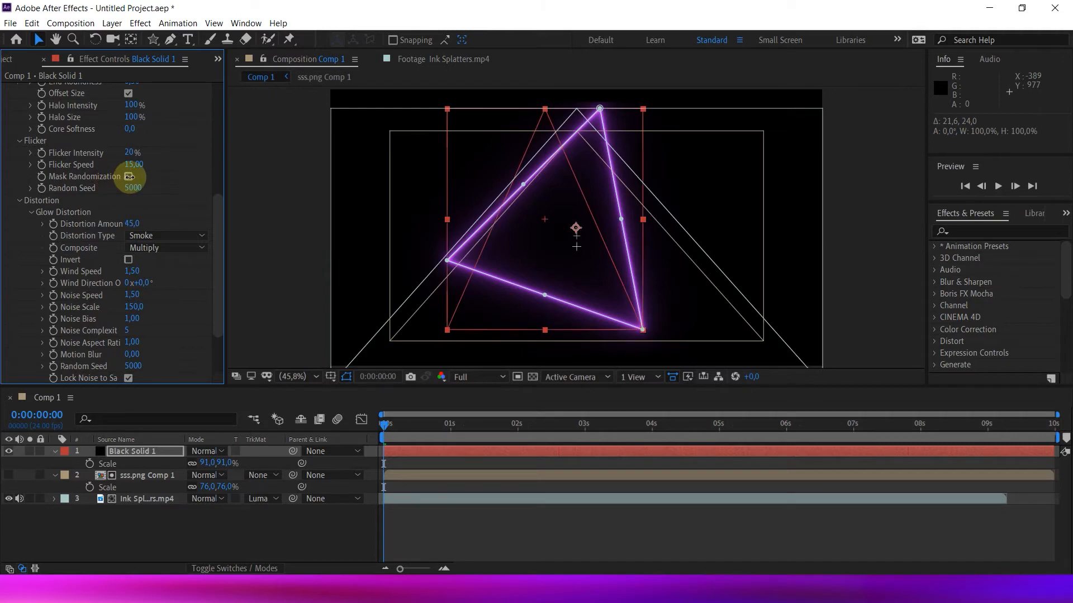
pyautogui.moveTo(130, 177); pyautogui.dragTo(147, 178)
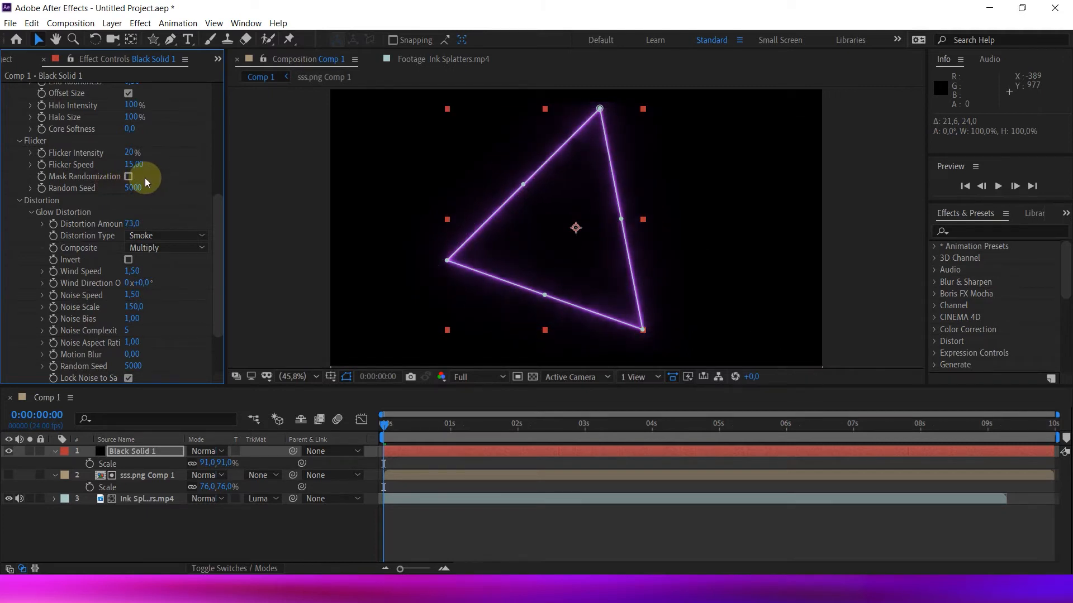
pyautogui.moveTo(103, 178); pyautogui.dragTo(103, 178)
pyautogui.write('75')
pyautogui.press('Return')
pyautogui.click(101, 242)
# Step: Raise the triangle's Saber glow intensity to 96%
pyautogui.scroll(5, 119, 139)
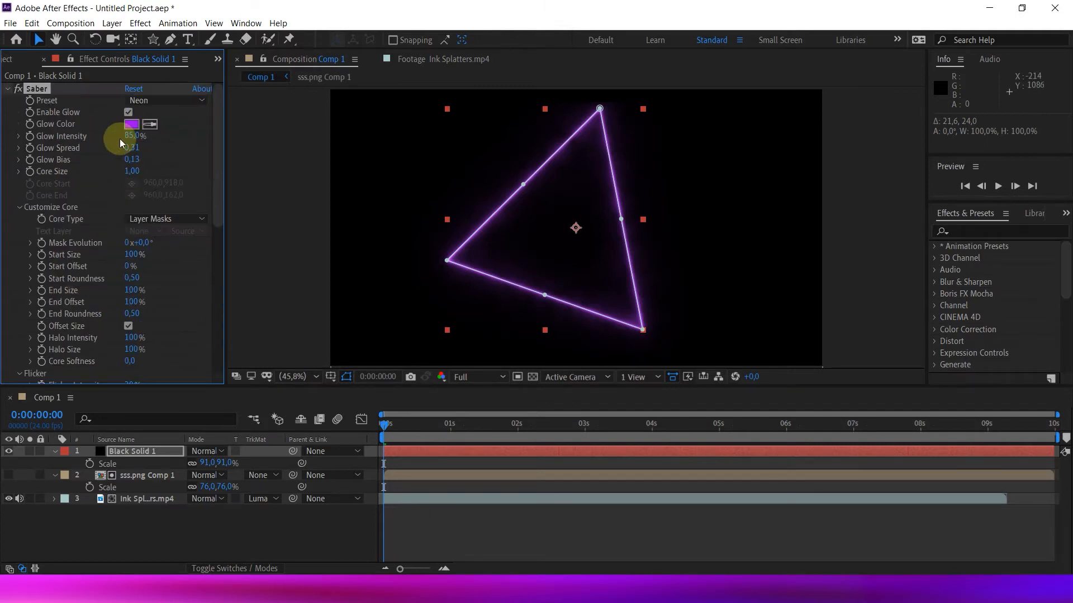
pyautogui.click(127, 137)
pyautogui.write('96')
pyautogui.press('Return')
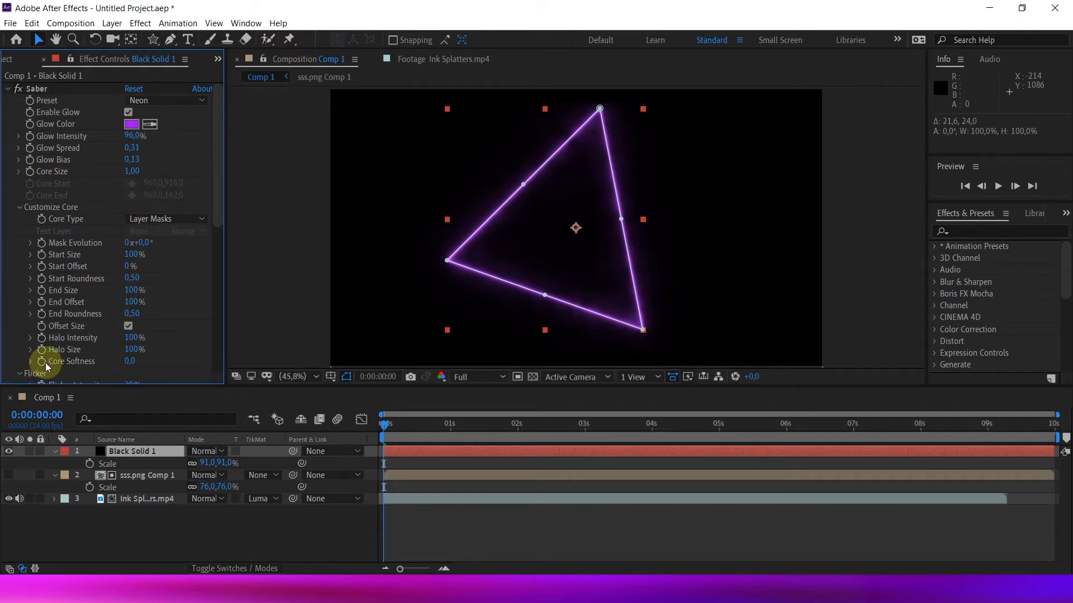
# Step: Set Black Solid 1's blending mode to Screen and place it below the portrait comp and Ink Splatters layers
pyautogui.click(220, 451)
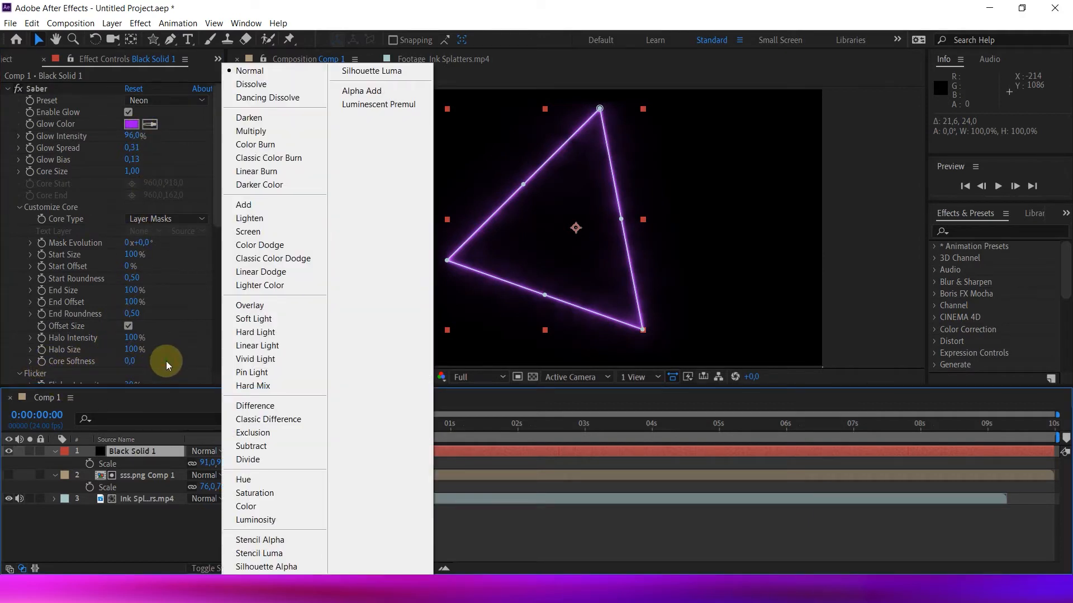
pyautogui.click(247, 231)
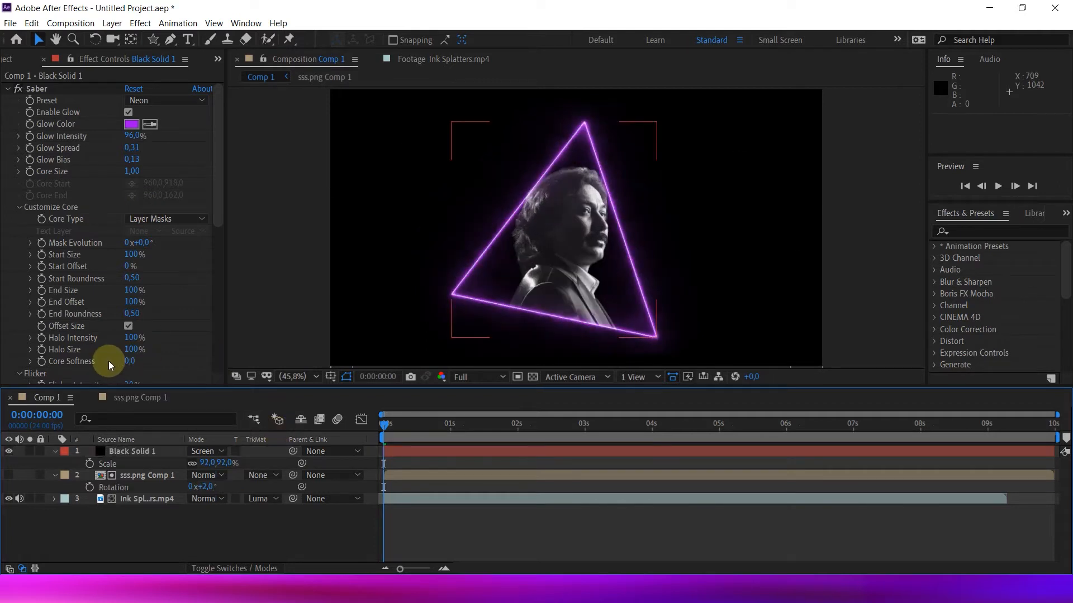
pyautogui.moveTo(143, 476)
pyautogui.mouseDown()
pyautogui.moveTo(106, 390)
pyautogui.moveTo(105, 407)
pyautogui.moveTo(66, 398)
pyautogui.mouseUp()
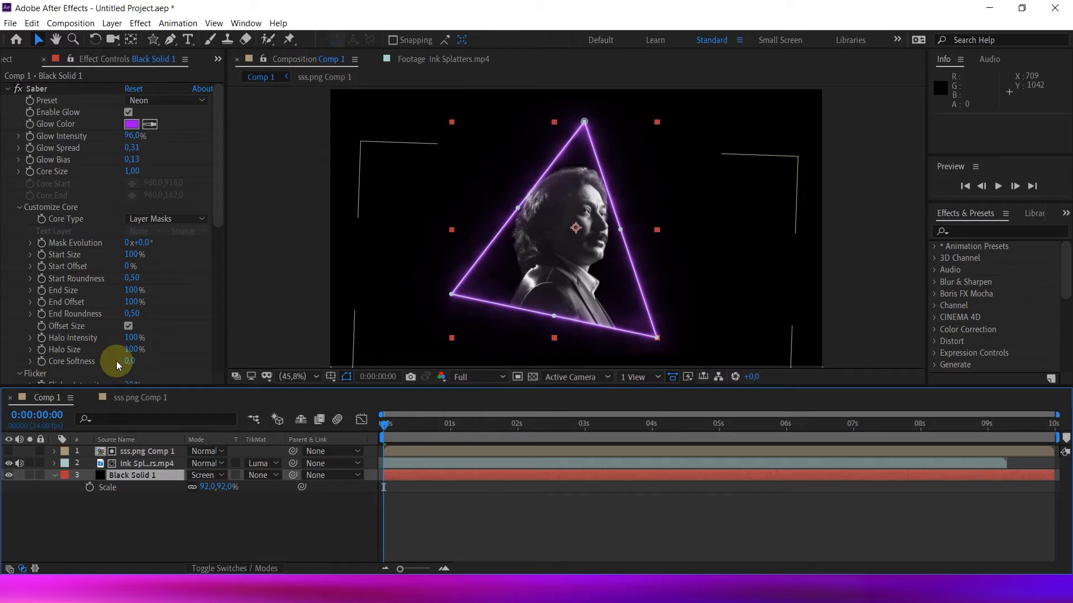
# Step: Apply the Curves effect to sss.png Comp 1 and shape its RGB curve into a gentle S for more contrast
pyautogui.click(145, 451)
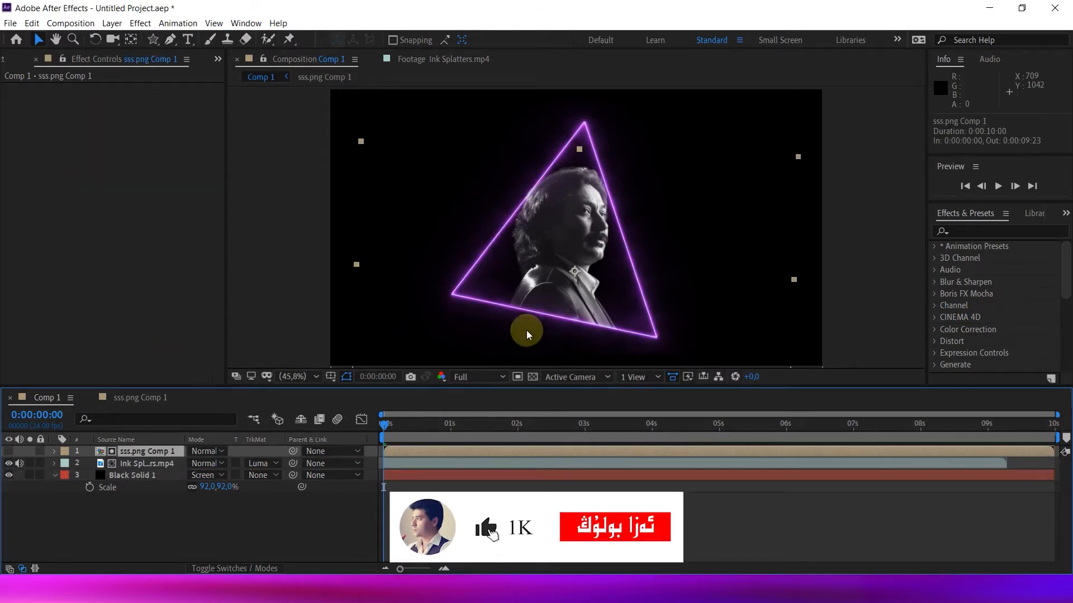
pyautogui.click(968, 232)
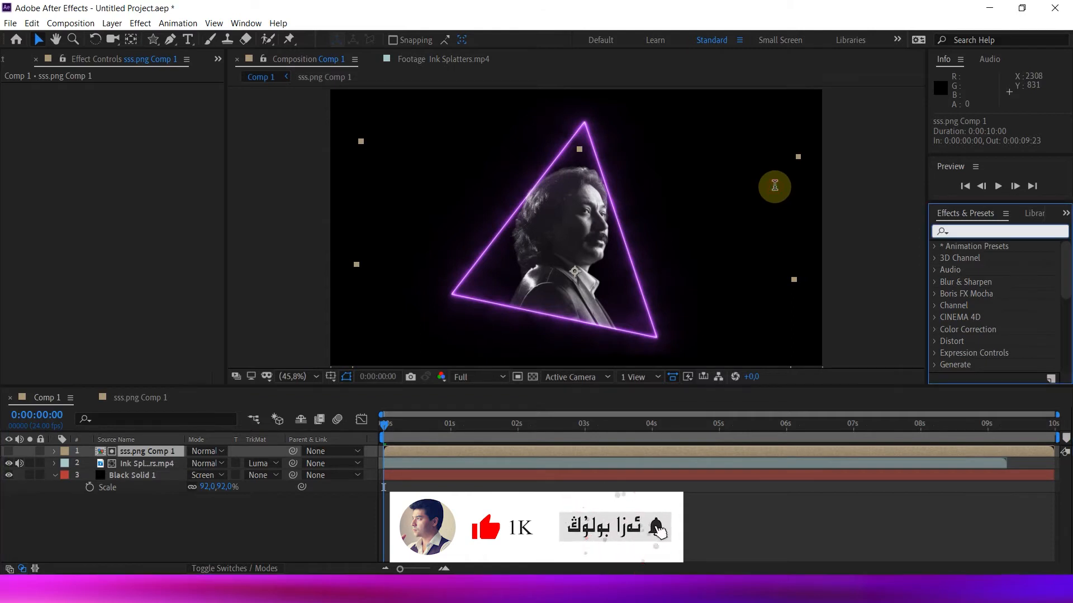
pyautogui.write('curv')
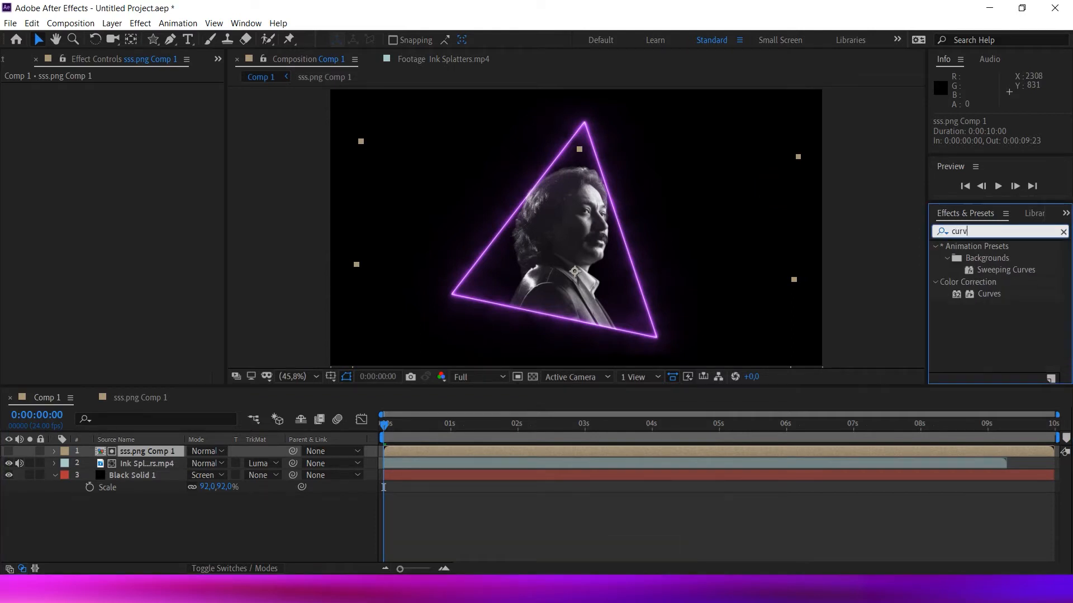
pyautogui.moveTo(990, 295); pyautogui.dragTo(277, 533)
pyautogui.moveTo(222, 425); pyautogui.dragTo(126, 359)
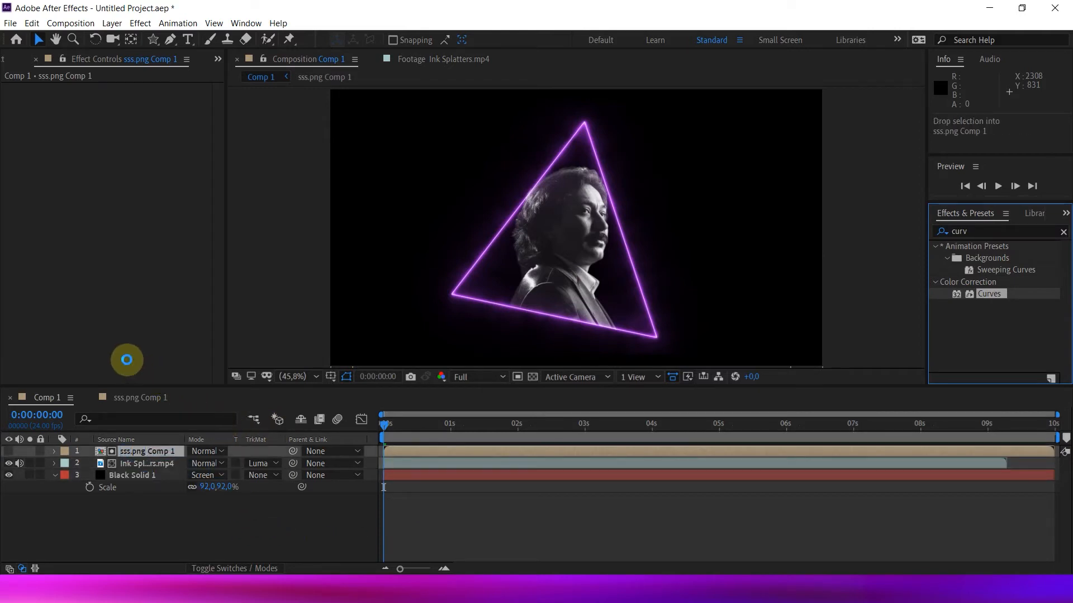
pyautogui.moveTo(110, 173); pyautogui.dragTo(67, 226)
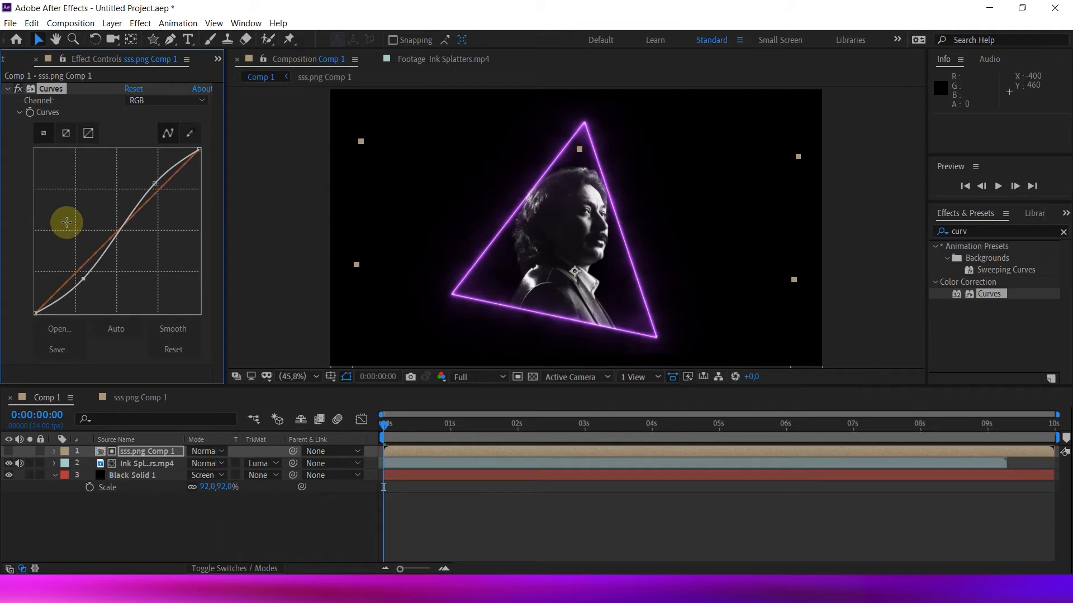
# Step: Create a 1920 x 1080 solid in dark purple 10001F and place it beneath all other layers as the background
pyautogui.click(122, 398)
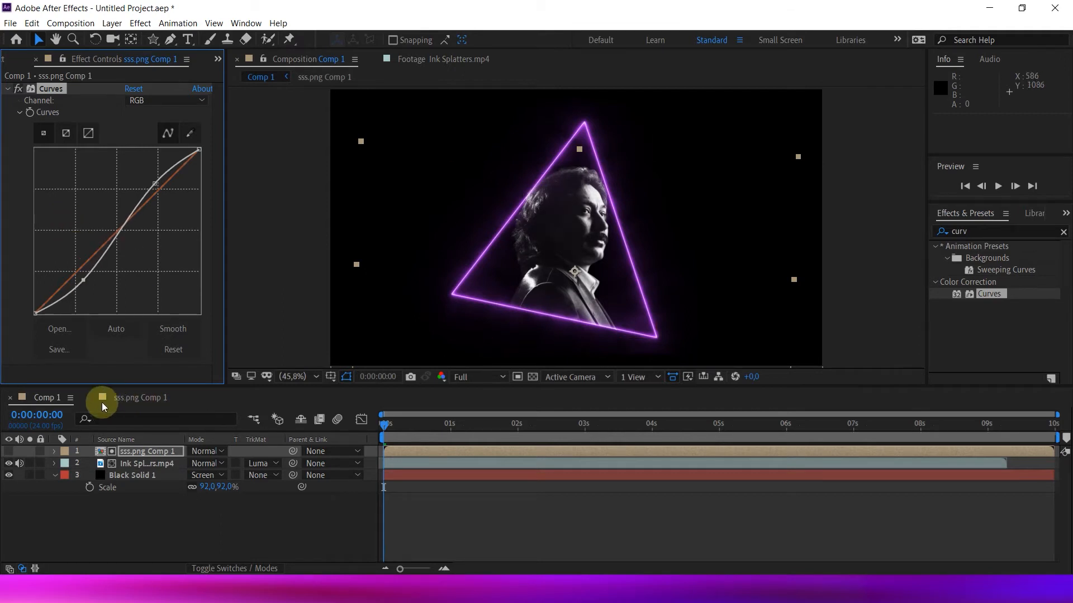
pyautogui.rightClick(121, 506)
pyautogui.moveTo(261, 370)
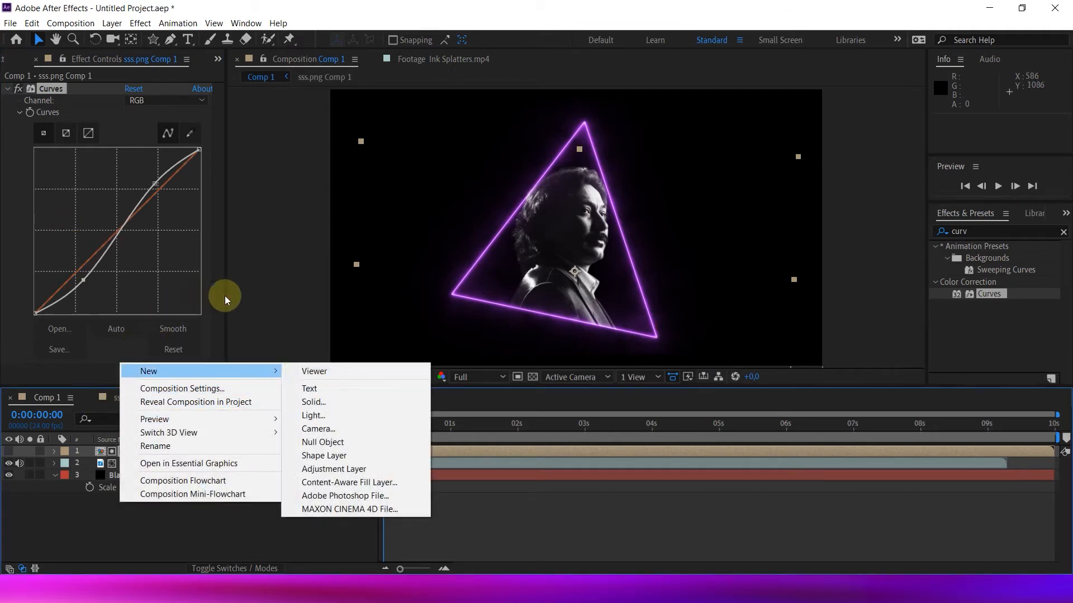
pyautogui.press('Return')
pyautogui.click(420, 302)
pyautogui.click(428, 268)
pyautogui.moveTo(428, 268); pyautogui.dragTo(545, 364)
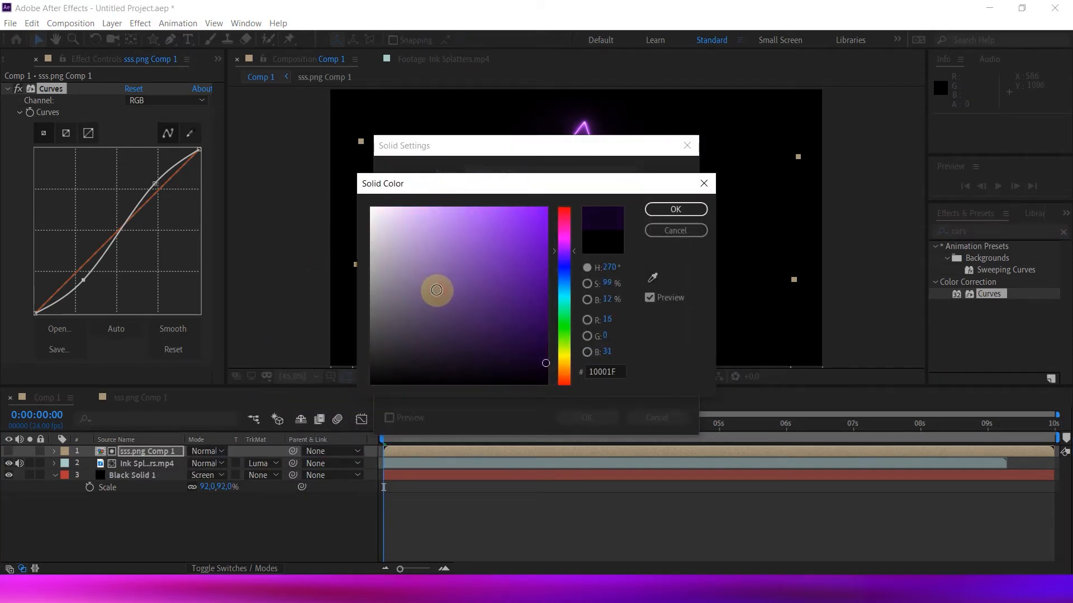
pyautogui.press('Return')
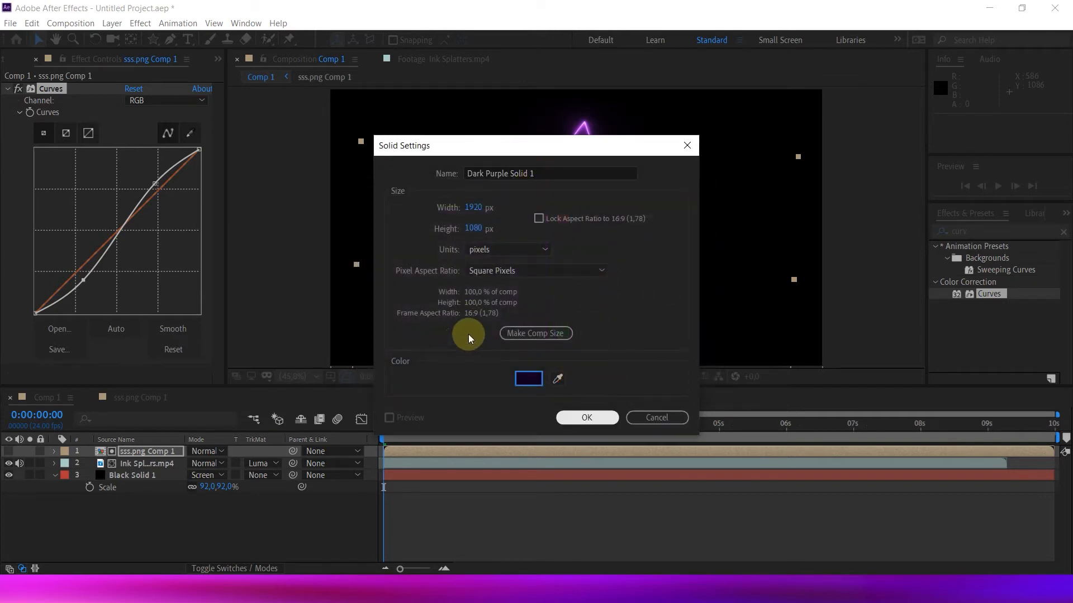
pyautogui.press('Return')
pyautogui.moveTo(143, 451); pyautogui.dragTo(109, 395)
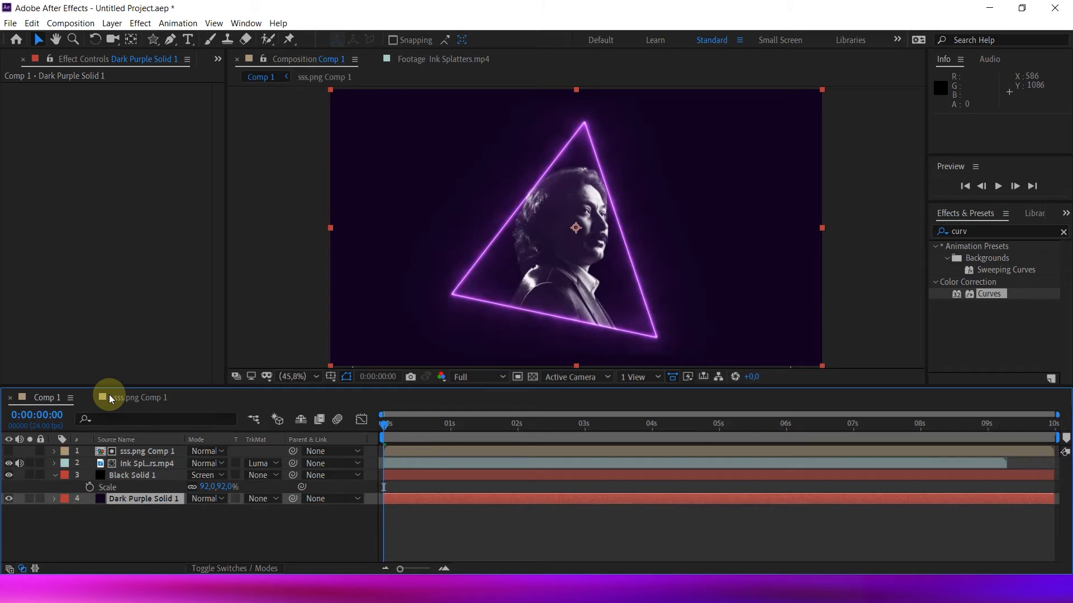
# Step: Create a second dark purple solid, Dark Purple Solid 2, and move it above all other layers
pyautogui.rightClick(104, 421)
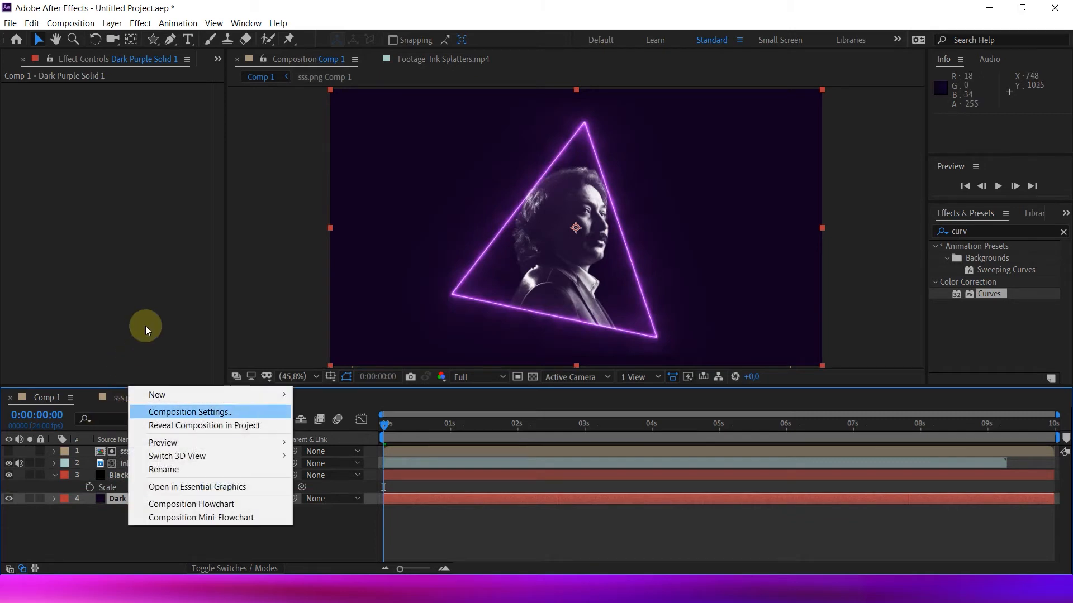
pyautogui.press('Up')
pyautogui.press('Right')
pyautogui.press('Down')
pyautogui.press('Down')
pyautogui.press('Return')
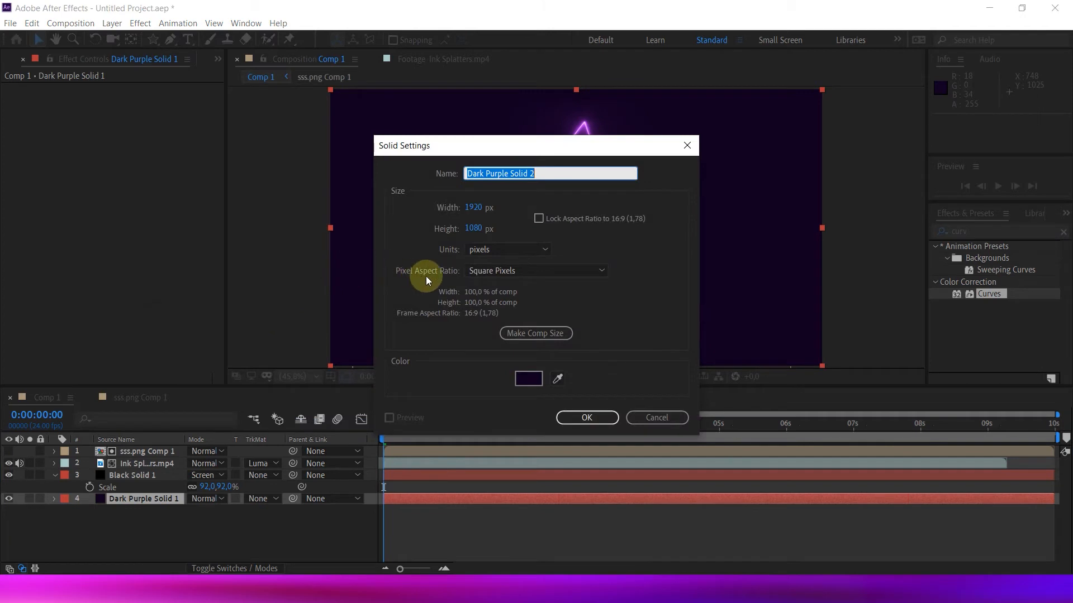
pyautogui.press('Return')
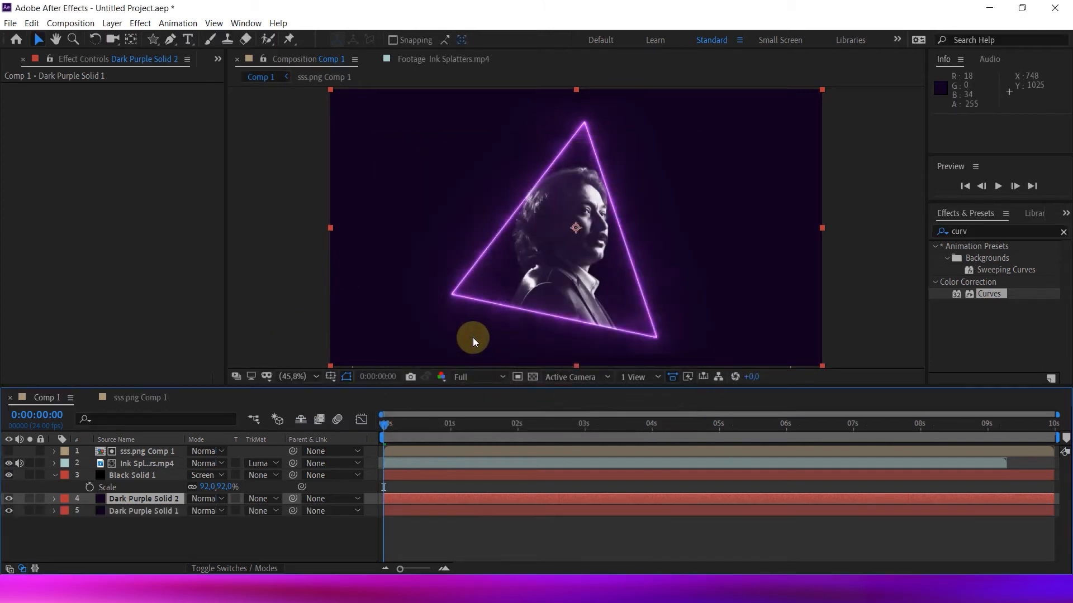
pyautogui.moveTo(124, 498); pyautogui.dragTo(125, 359)
pyautogui.hotkey('ctrl', 'shift', ']')
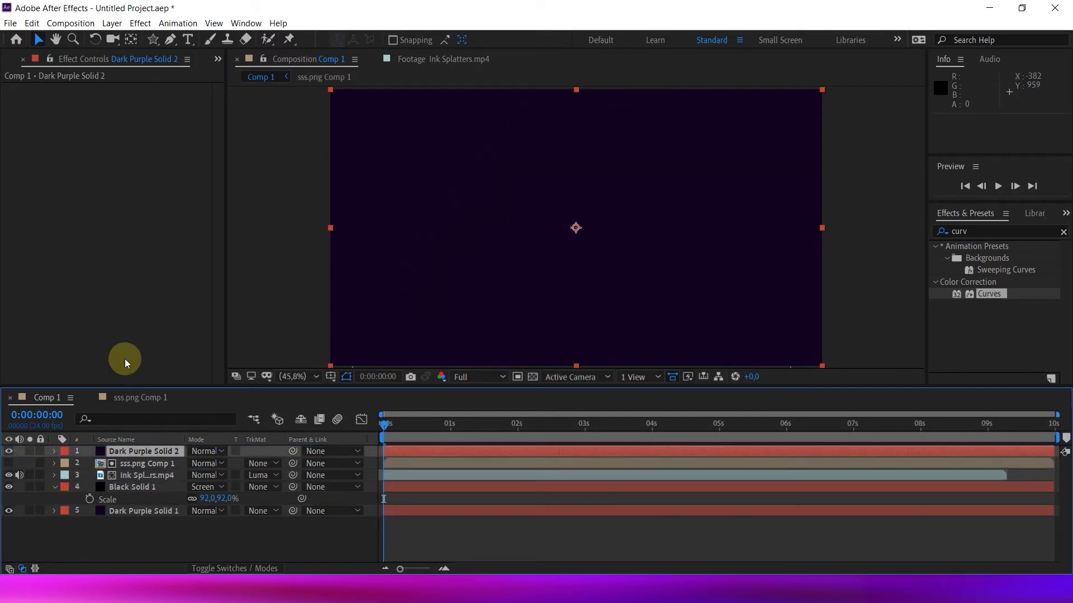
# Step: Apply Saber to Dark Purple Solid 2 with glow intensity 93%, glow spread 0.31, glow bias 0.12 and core size 1.40
pyautogui.click(140, 23)
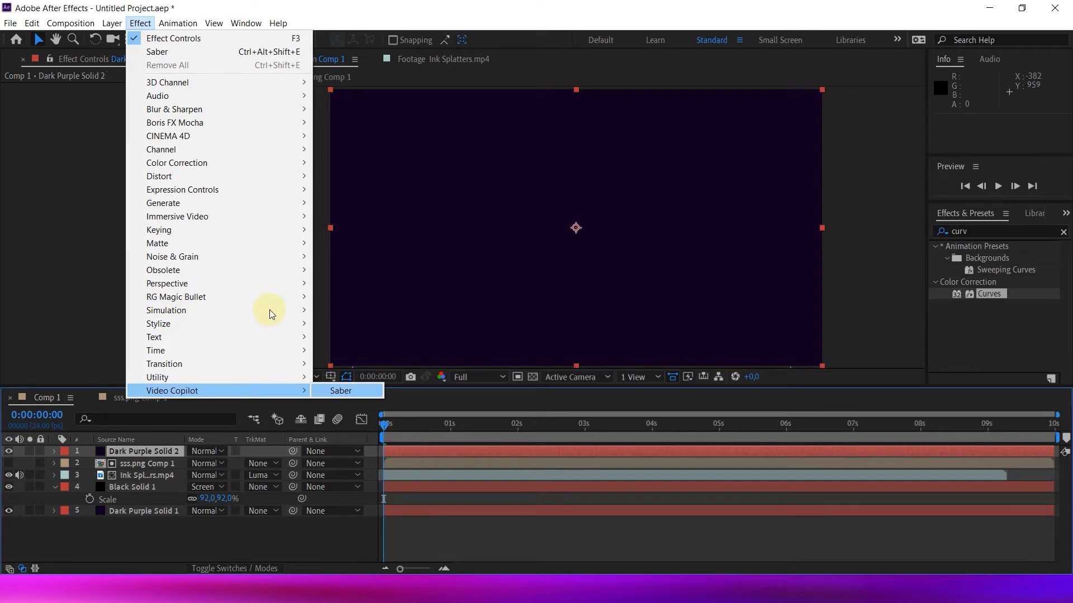
pyautogui.hotkey('ctrl', 'alt', 'shift', 'e')
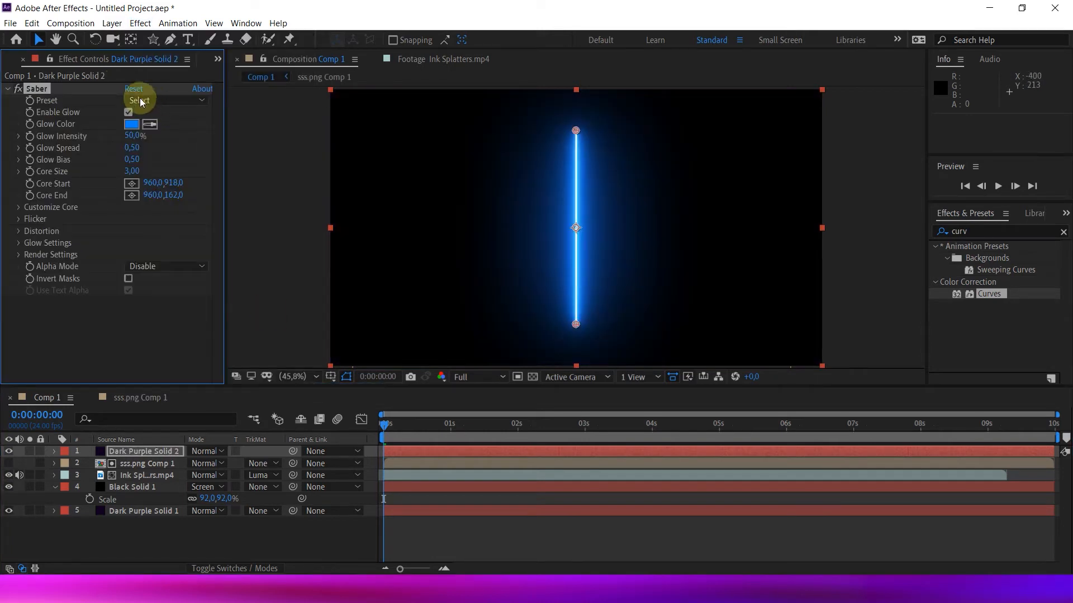
pyautogui.click(133, 136)
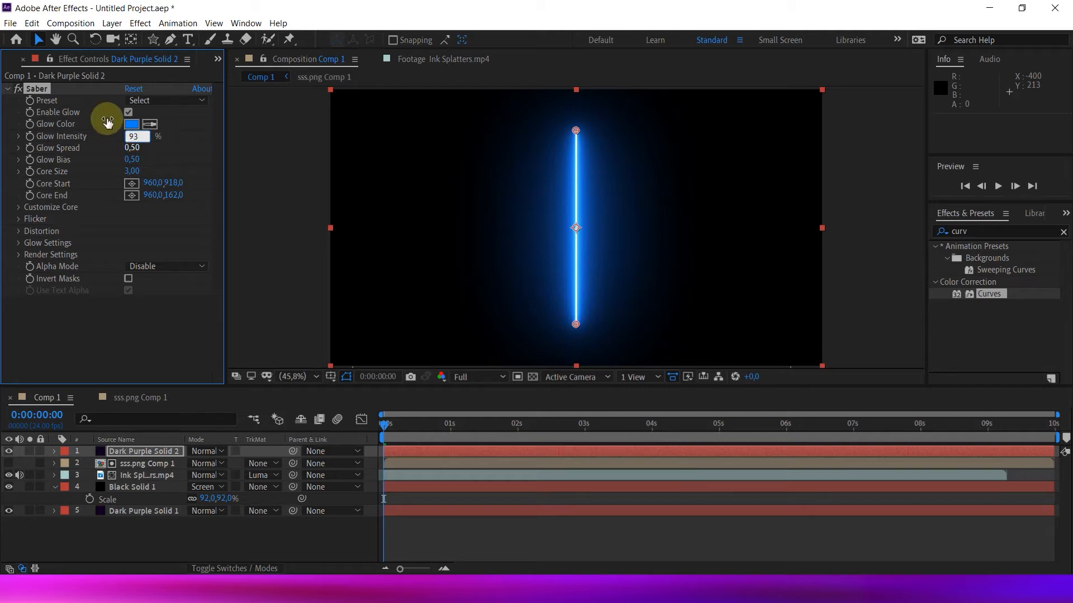
pyautogui.moveTo(133, 148); pyautogui.dragTo(128, 152)
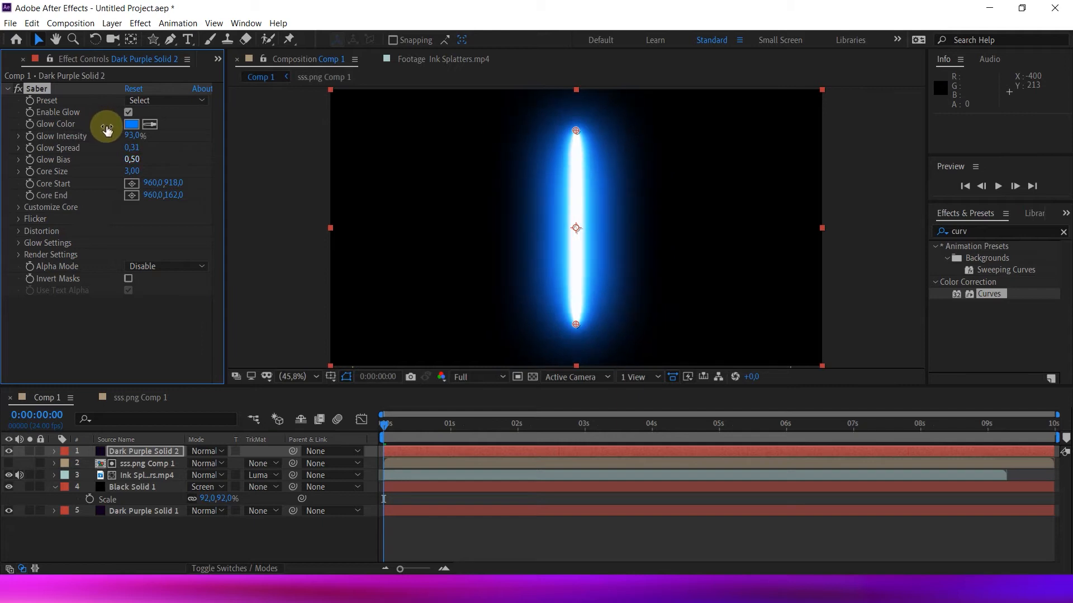
pyautogui.moveTo(105, 127); pyautogui.dragTo(86, 131)
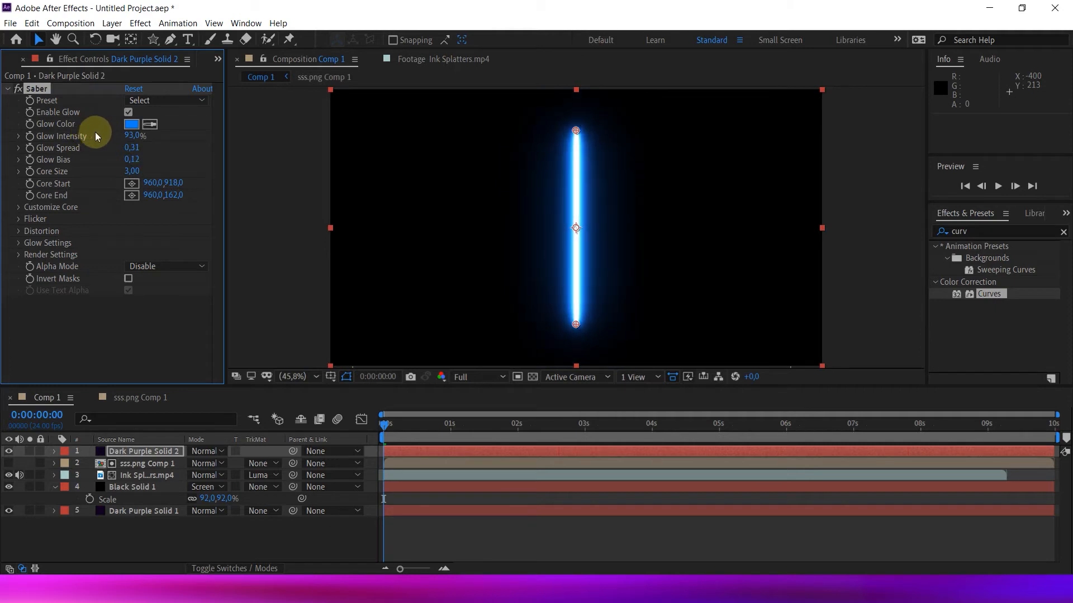
pyautogui.click(132, 171)
pyautogui.write('1,40')
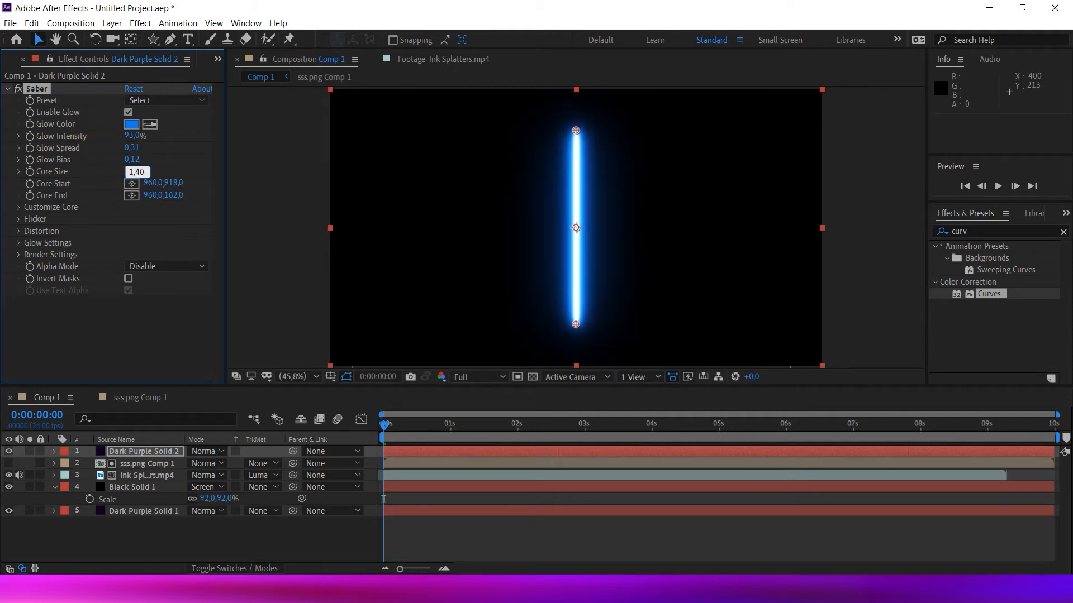
pyautogui.press('Return')
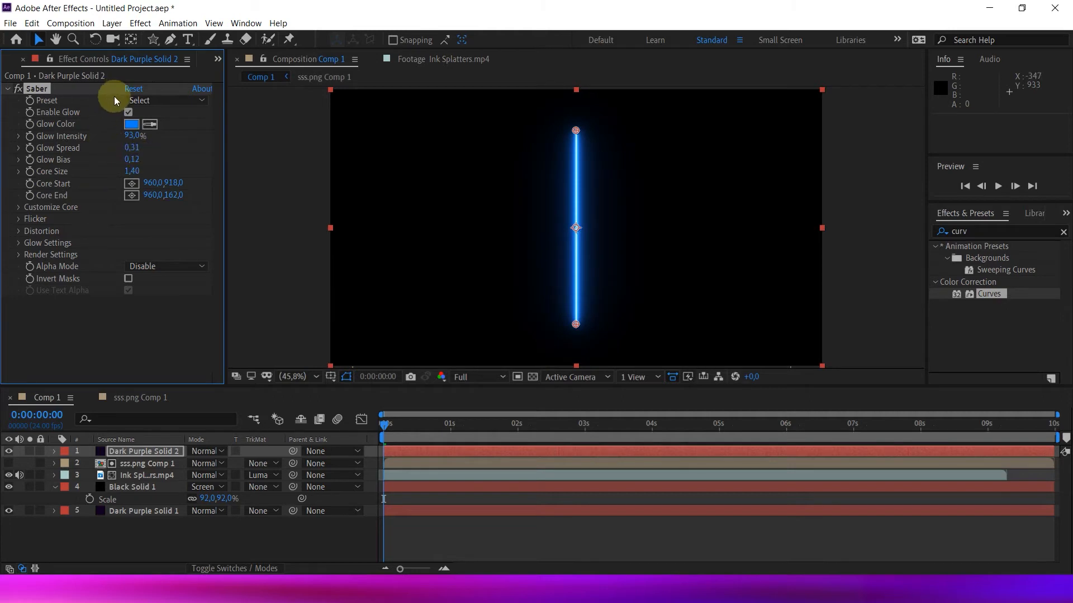
# Step: Change the new Saber's glow color to red F40B35 and hide Dark Purple Solid 2
pyautogui.click(132, 124)
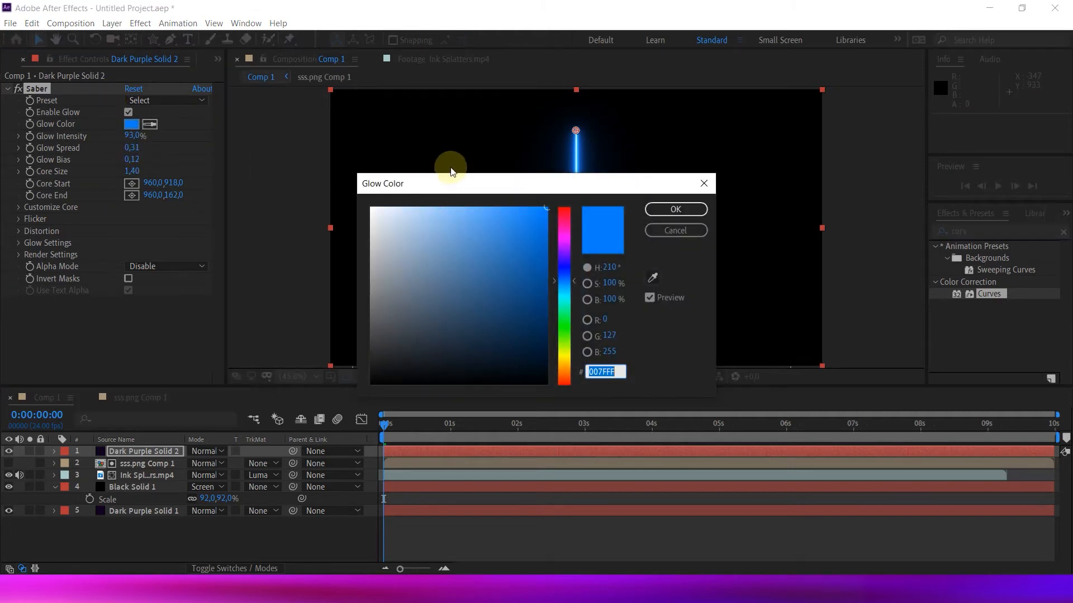
pyautogui.write('FF002E')
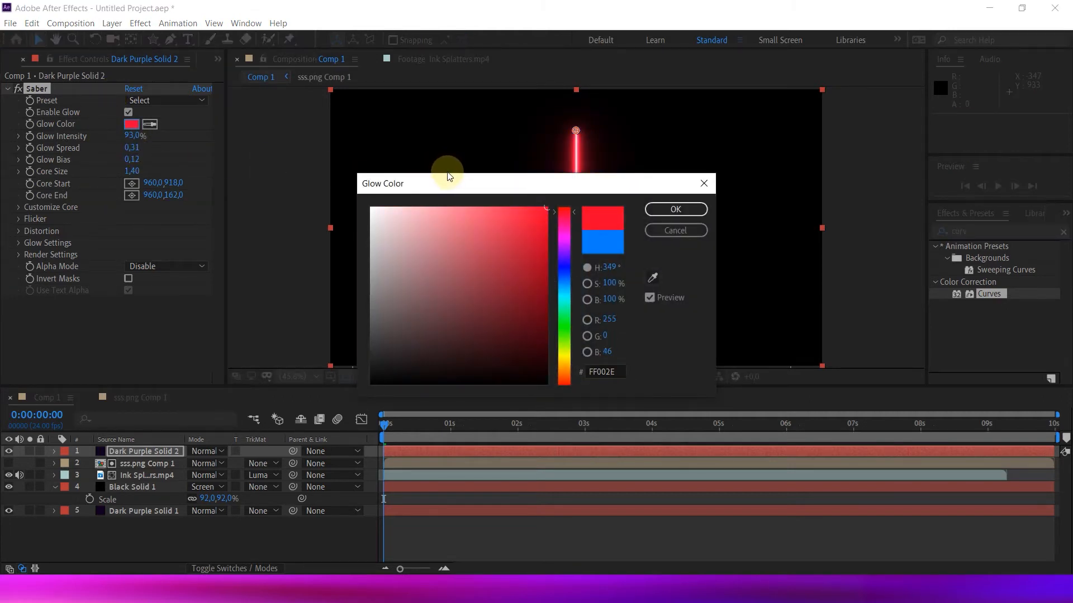
pyautogui.click(539, 214)
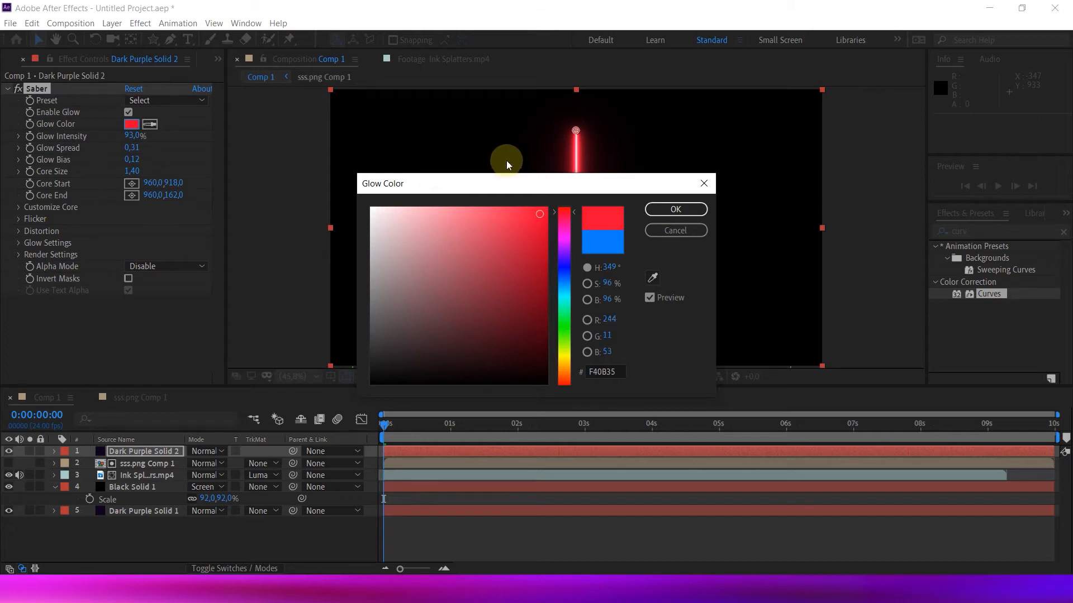
pyautogui.click(675, 209)
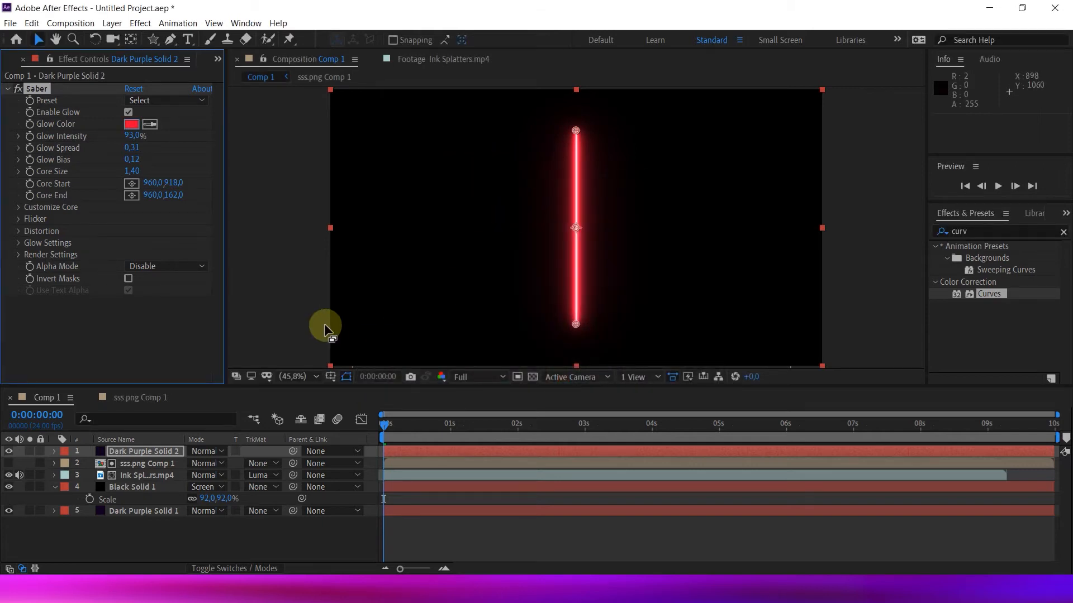
pyautogui.click(144, 451)
pyautogui.click(8, 452)
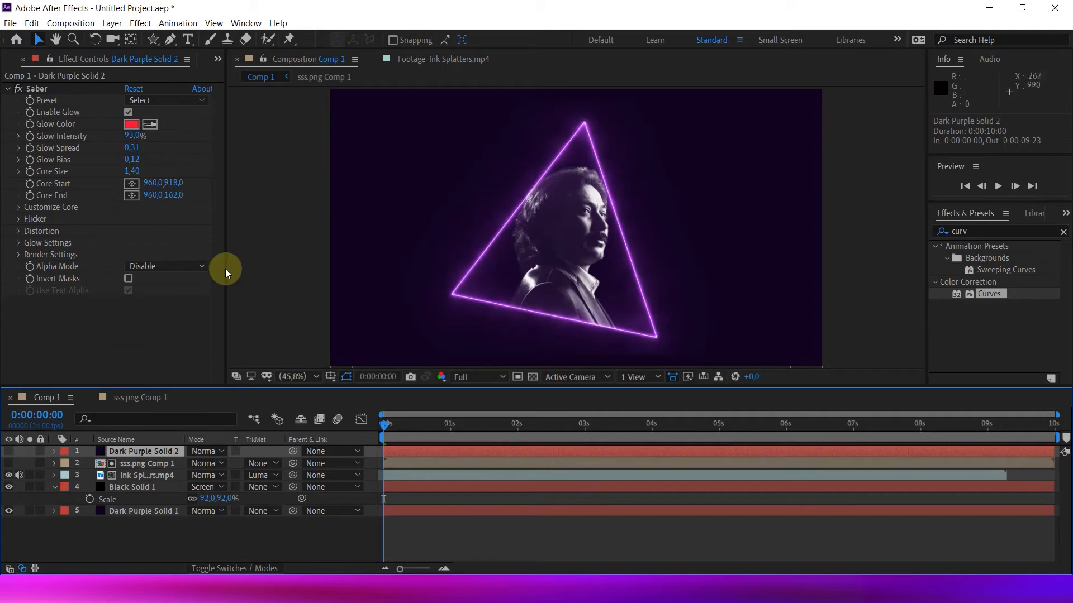
# Step: Draw an open mask path on Dark Purple Solid 2 along the jacket's outer shoulder contour, from the triangle's lower edge over and back down
pyautogui.click(302, 376)
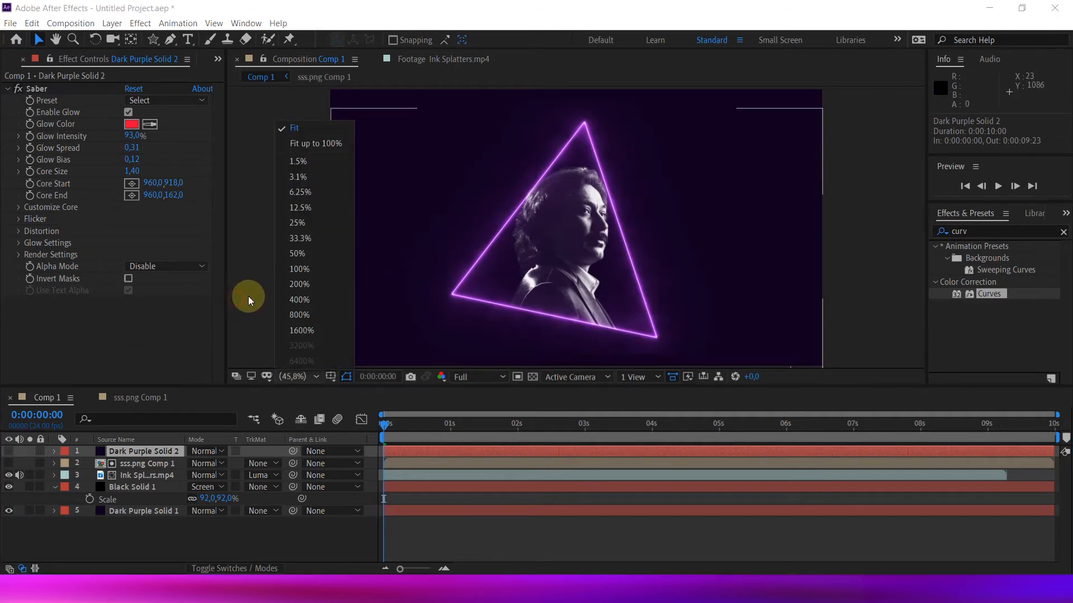
pyautogui.click(311, 309)
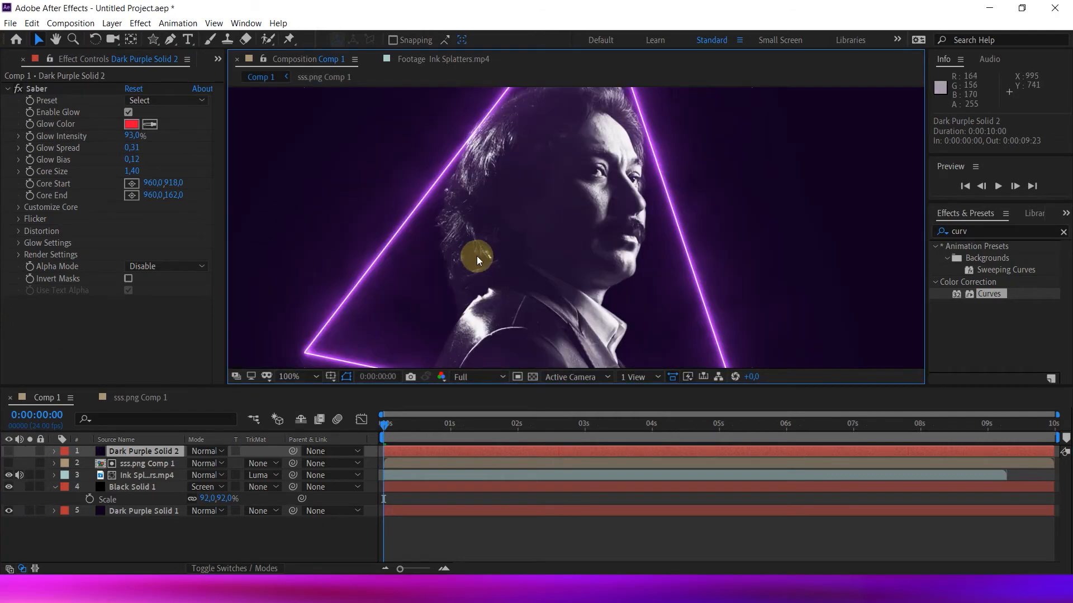
pyautogui.press('h')
pyautogui.moveTo(525, 168); pyautogui.dragTo(422, 209)
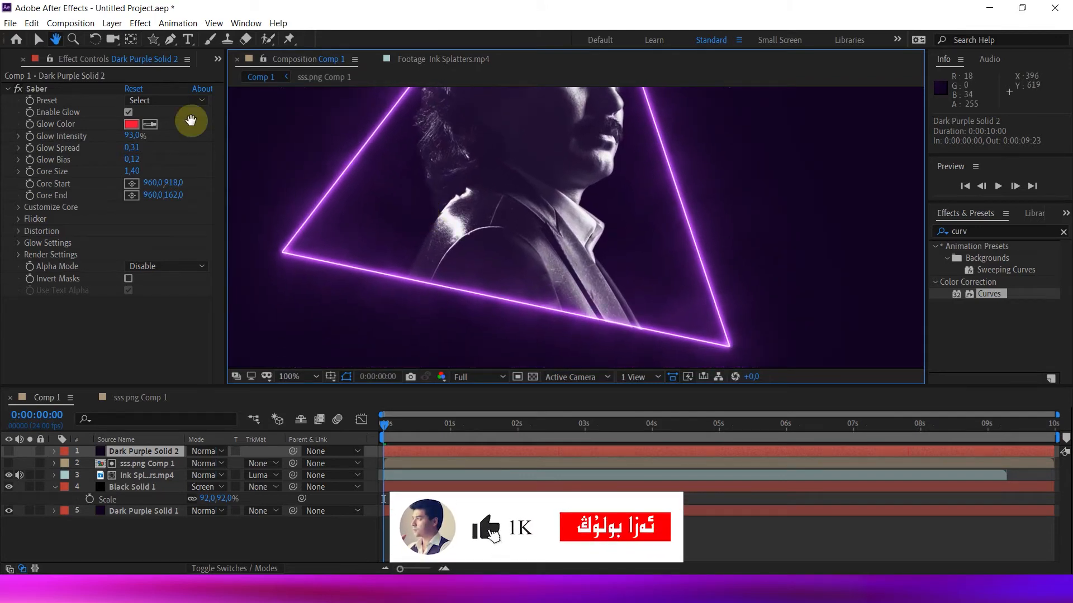
pyautogui.press('g')
pyautogui.click(410, 275)
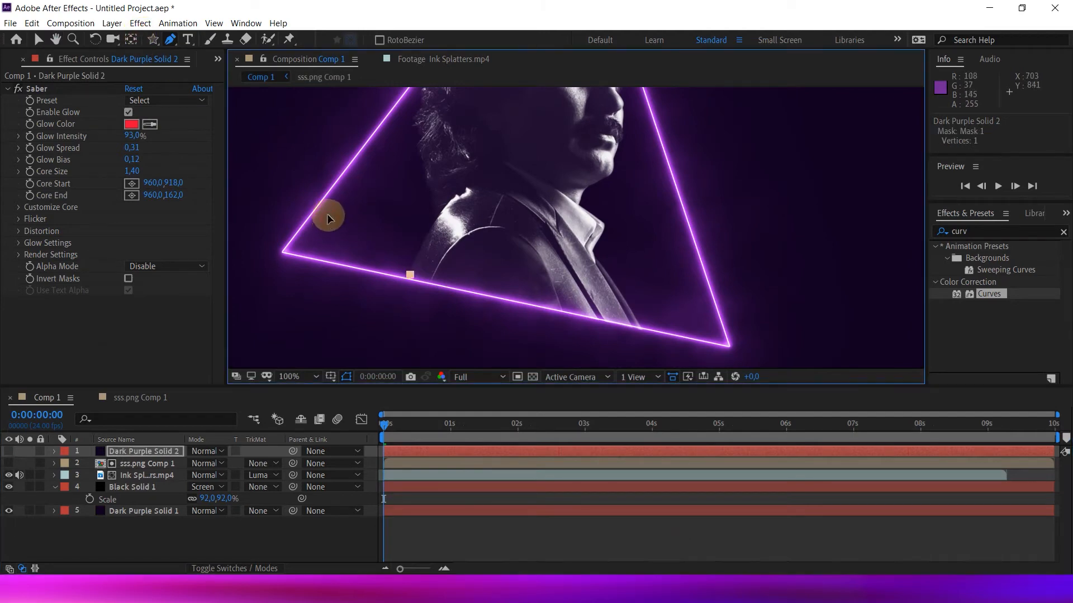
pyautogui.moveTo(446, 204); pyautogui.dragTo(485, 187)
pyautogui.moveTo(543, 222); pyautogui.dragTo(566, 252)
pyautogui.moveTo(604, 319); pyautogui.dragTo(606, 324)
# Step: Draw a second open mask path on Dark Purple Solid 2 following the inner sleeve curve down to the triangle's lower edge
pyautogui.click(123, 452)
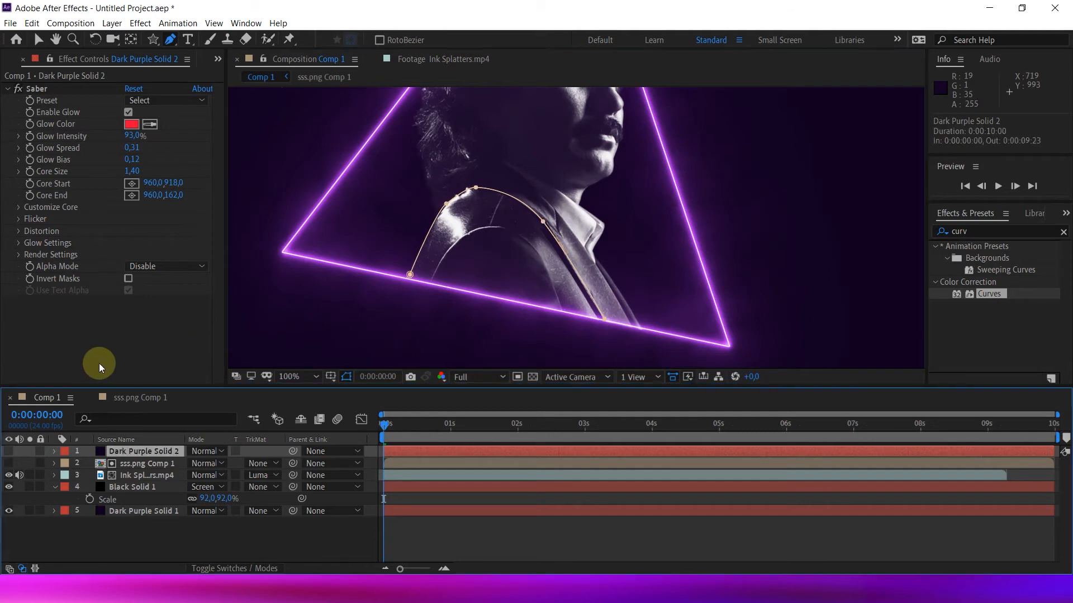
pyautogui.moveTo(430, 284); pyautogui.dragTo(432, 280)
pyautogui.moveTo(470, 238)
pyautogui.mouseDown()
pyautogui.moveTo(493, 229)
pyautogui.moveTo(470, 232)
pyautogui.mouseUp()
pyautogui.moveTo(535, 250); pyautogui.dragTo(551, 272)
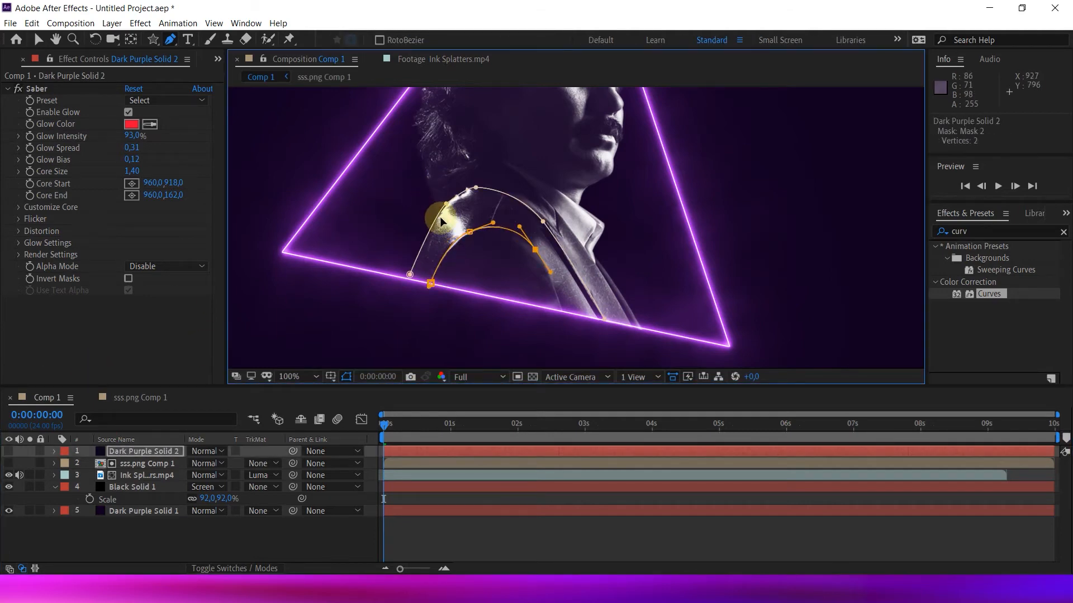
pyautogui.click(170, 536)
# Step: Draw two more open mask paths on Dark Purple Solid 2, one from the neck down the lapel and one around the shirt collar
pyautogui.click(171, 451)
pyautogui.click(500, 163)
pyautogui.moveTo(555, 208); pyautogui.dragTo(561, 223)
pyautogui.moveTo(597, 272)
pyautogui.mouseDown()
pyautogui.moveTo(631, 326)
pyautogui.moveTo(595, 252)
pyautogui.mouseUp()
pyautogui.click(508, 163)
pyautogui.hotkey('ctrl', 'z')
pyautogui.click(171, 536)
pyautogui.click(168, 452)
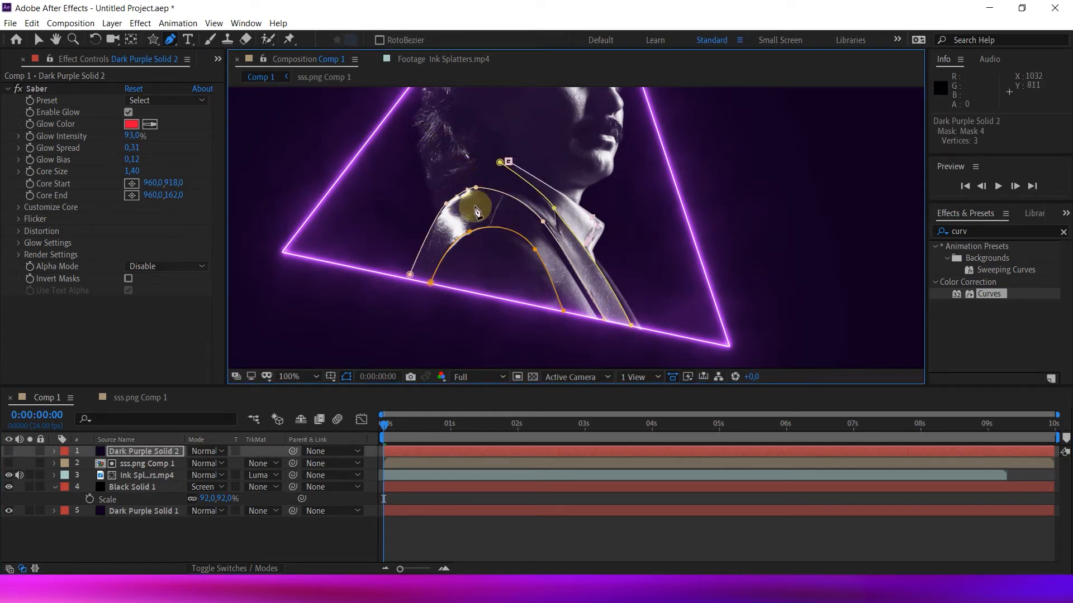
pyautogui.hotkey('ctrl', 'z')
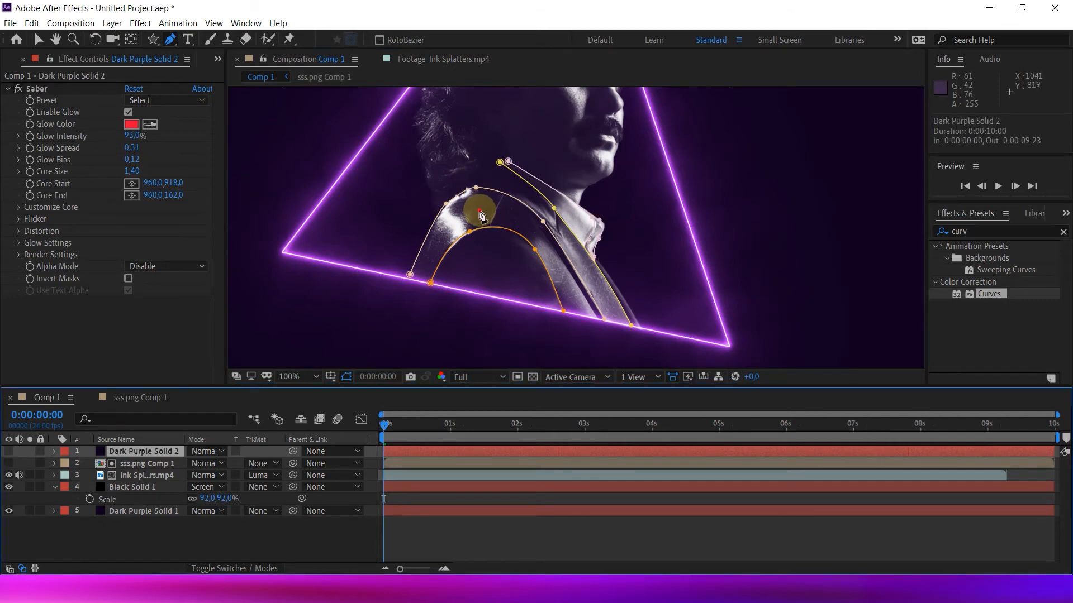
# Step: Add an open mask path on Dark Purple Solid 2 along the jacket's front edge, from below the collar to the triangle's lower edge
pyautogui.click(599, 263)
pyautogui.moveTo(642, 329); pyautogui.dragTo(636, 318)
pyautogui.click(174, 538)
pyautogui.click(151, 451)
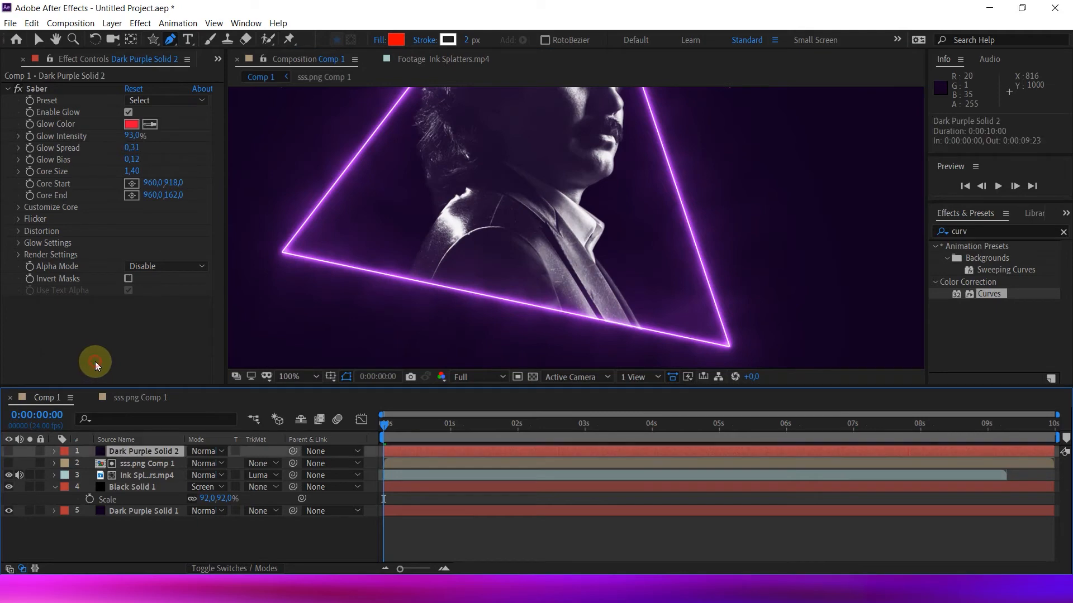
# Step: Make Dark Purple Solid 2 visible and set its Saber core type to Layer Masks
pyautogui.click(9, 452)
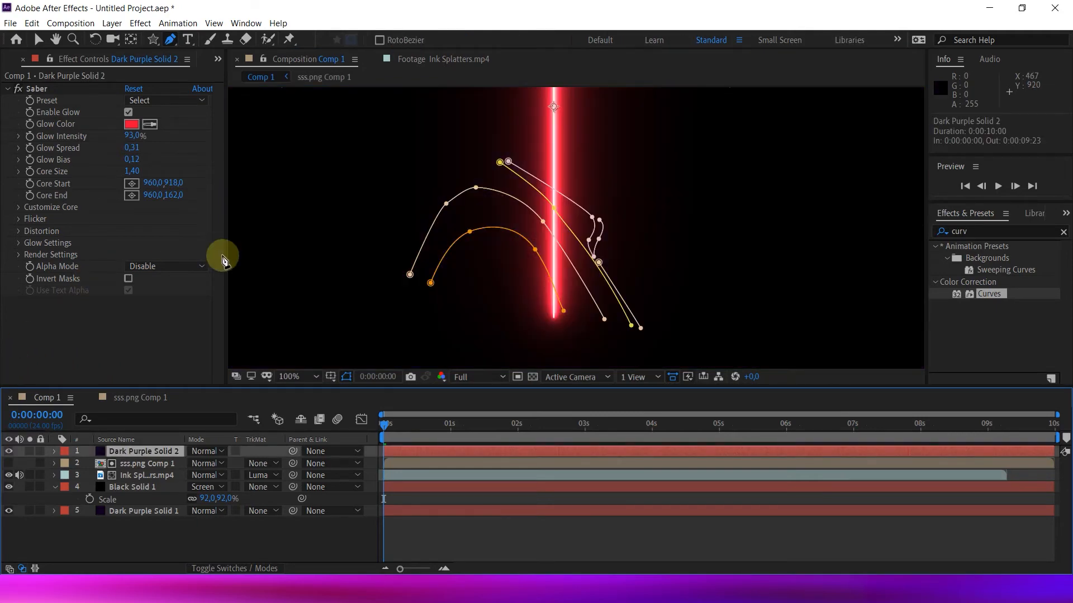
pyautogui.hotkey('ctrl', 'shift', 'a')
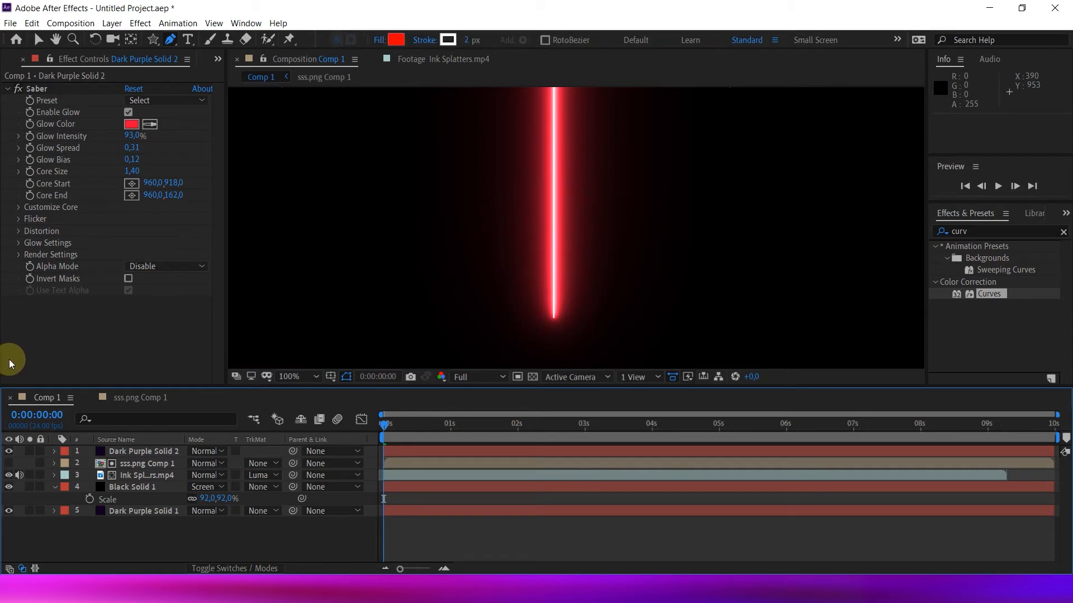
pyautogui.click(8, 451)
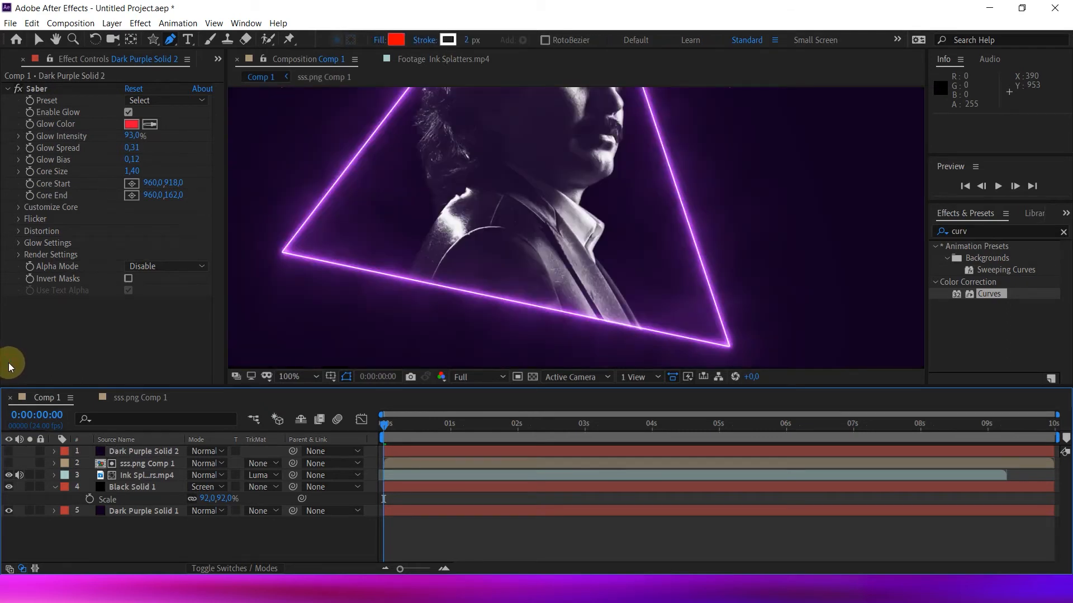
pyautogui.click(8, 452)
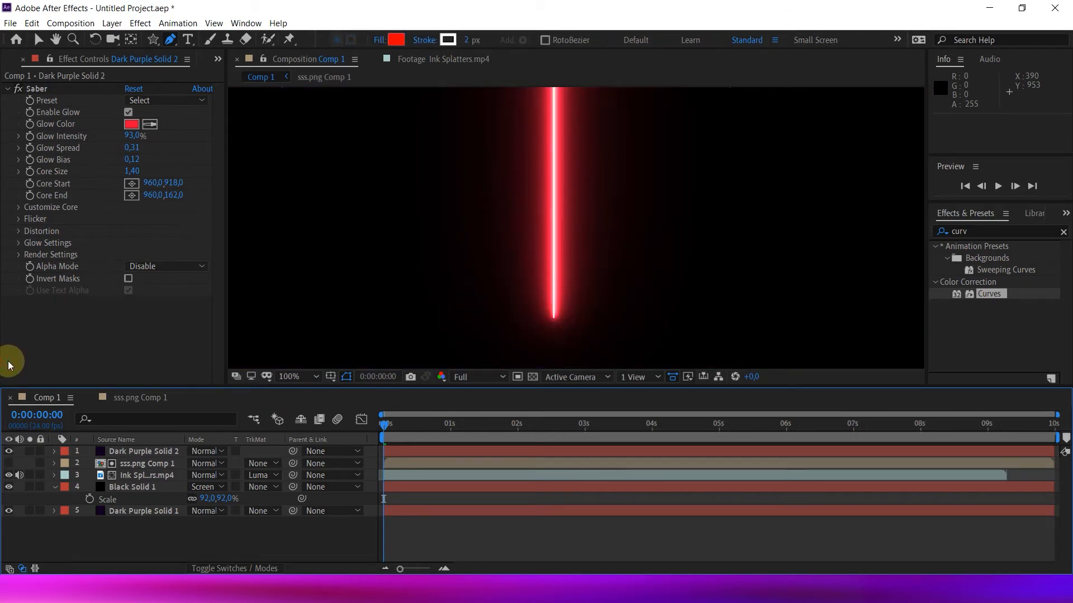
pyautogui.click(101, 364)
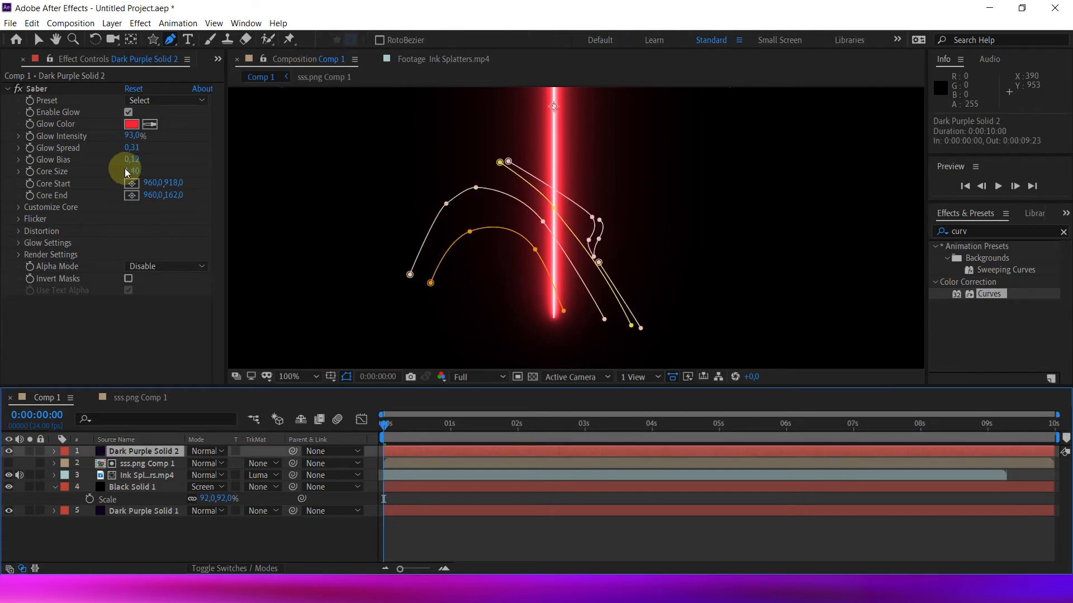
pyautogui.click(19, 208)
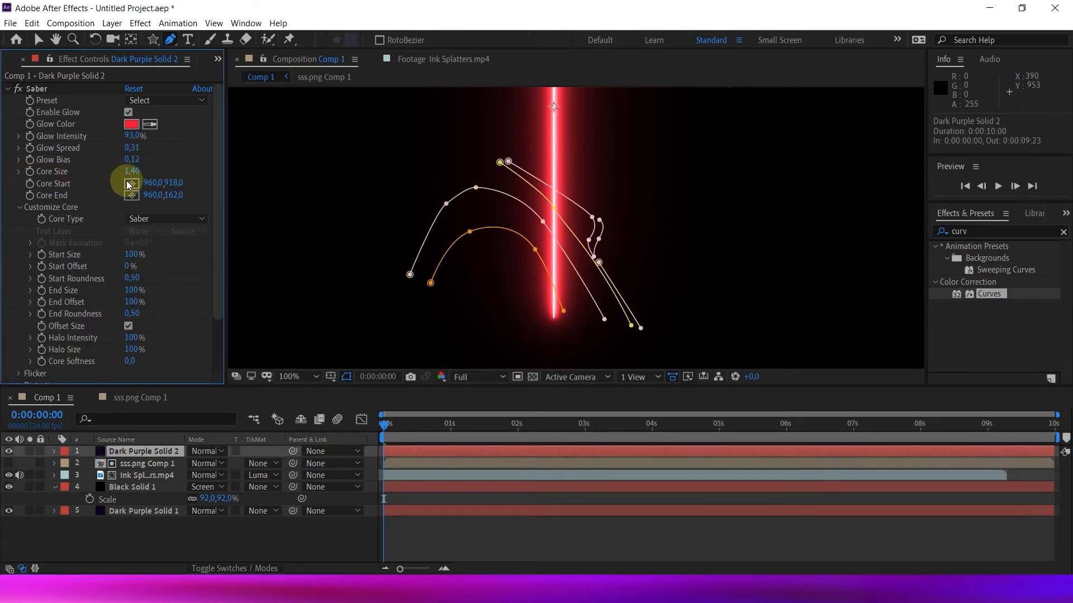
pyautogui.click(157, 219)
pyautogui.click(157, 246)
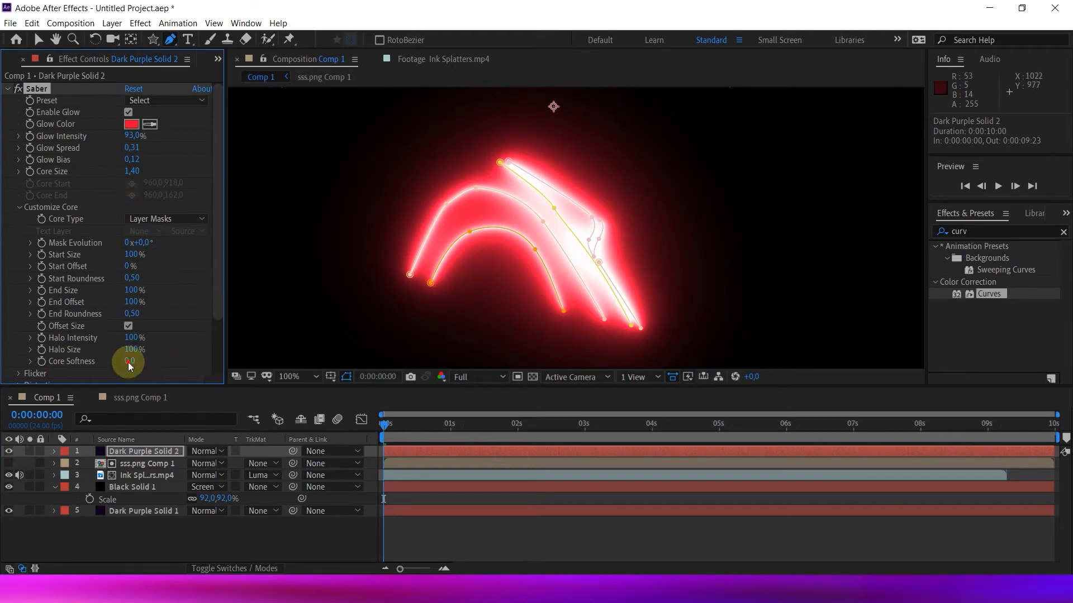
# Step: Set the blending mode of Dark Purple Solid 2 to Screen and fit the composition in the view
pyautogui.click(162, 452)
pyautogui.click(207, 451)
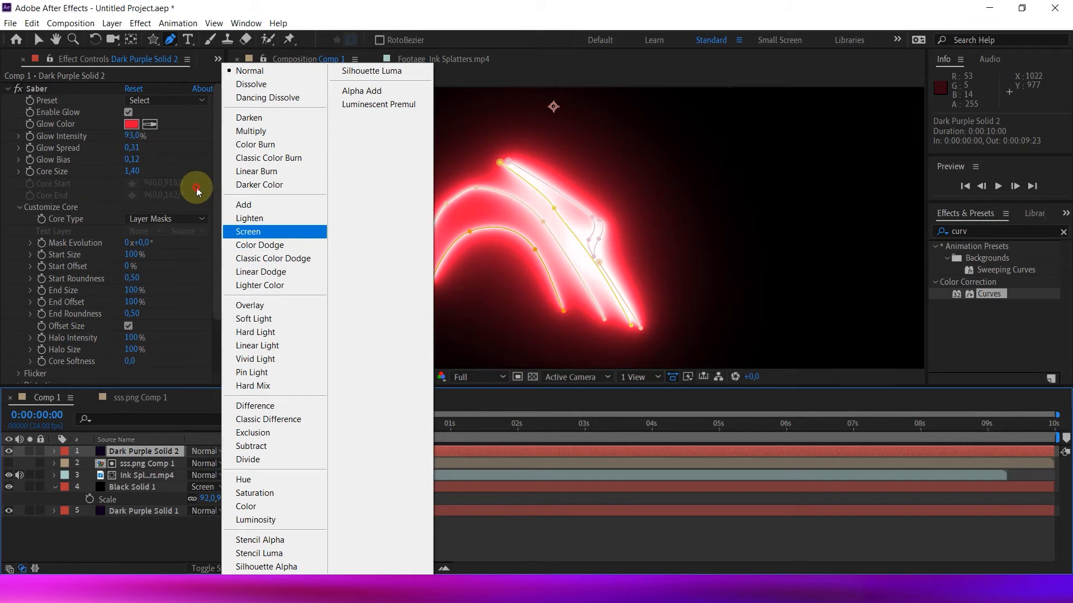
pyautogui.click(248, 231)
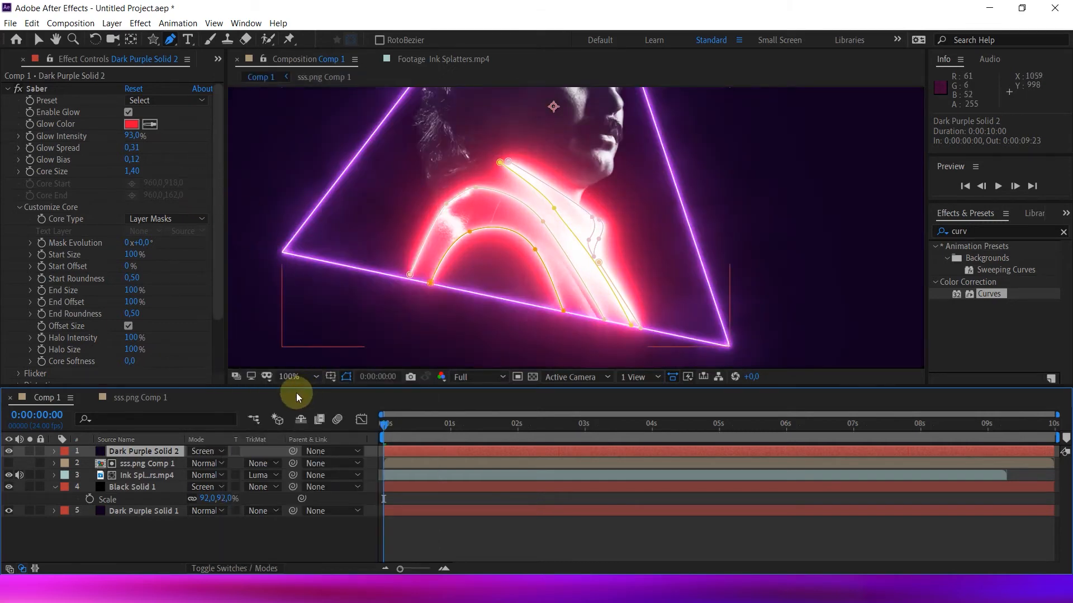
pyautogui.click(298, 376)
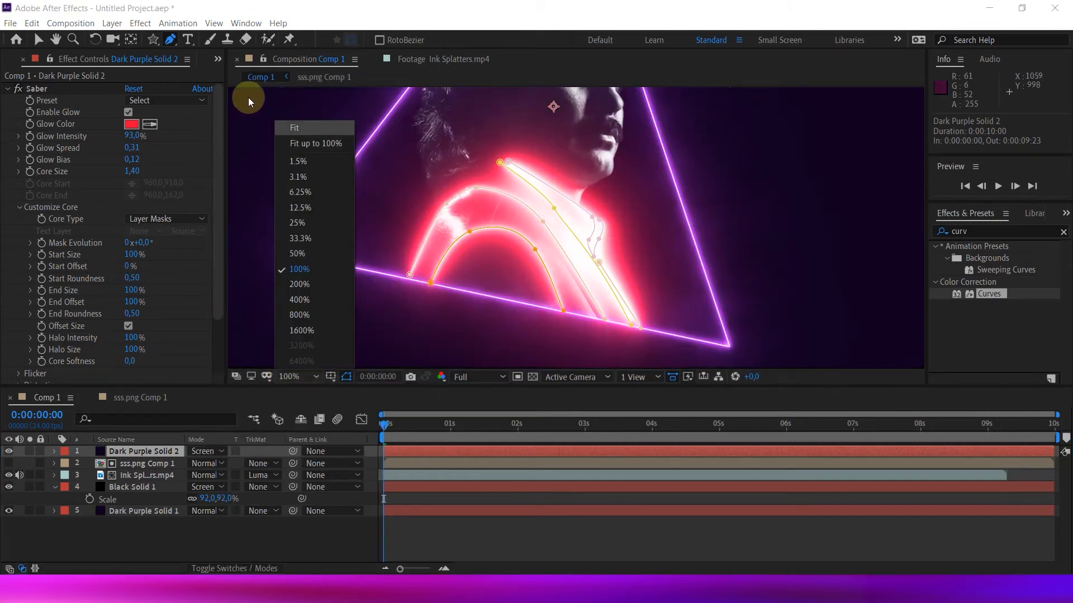
pyautogui.click(295, 128)
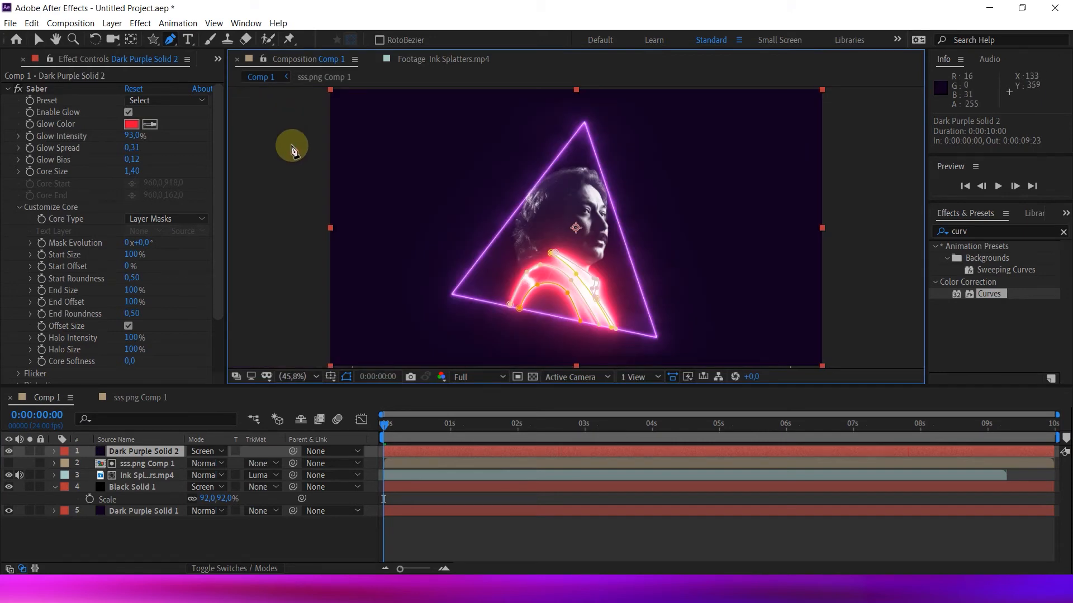
# Step: Set the red Saber's start size to 0% and start offset to 60%
pyautogui.hotkey('ctrl', 'z')
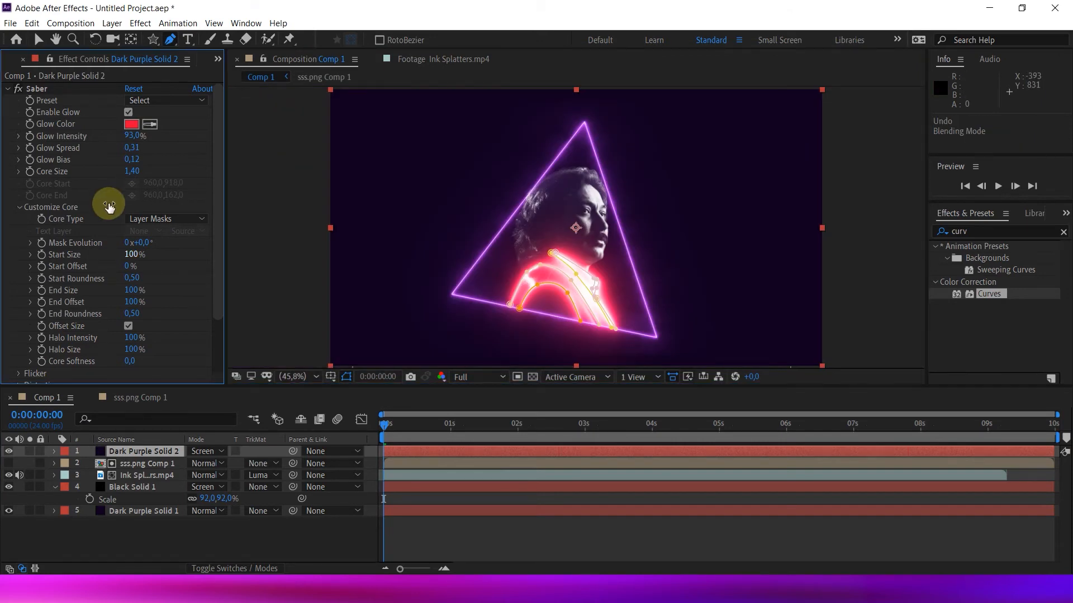
pyautogui.click(108, 207)
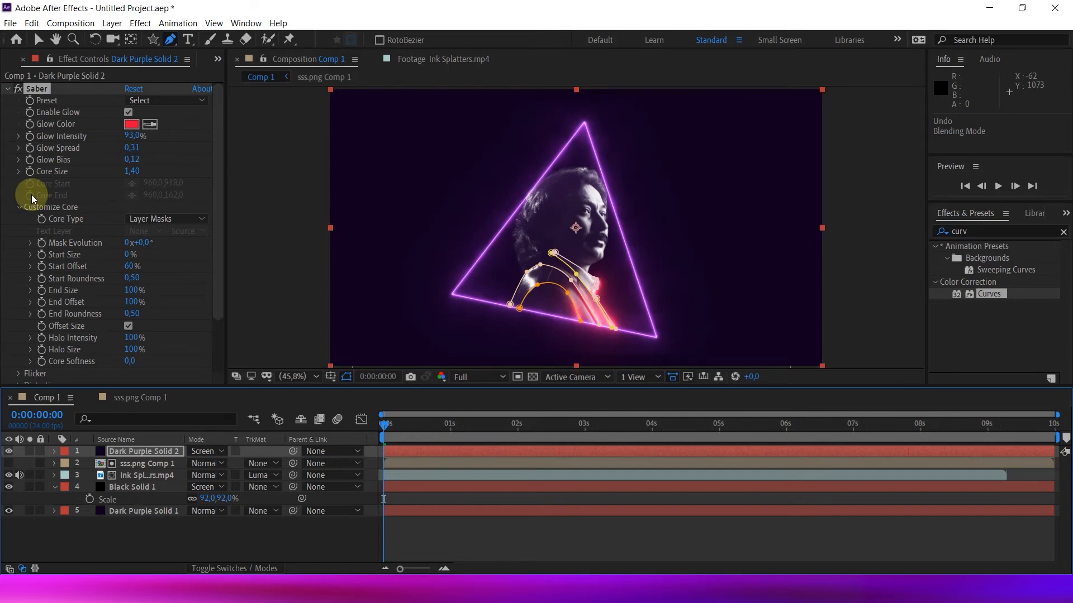
# Step: Keyframe the red Saber's Mask Evolution from 0 at the start to 2 revolutions at 0:00:09:04 and preview the animation
pyautogui.click(41, 242)
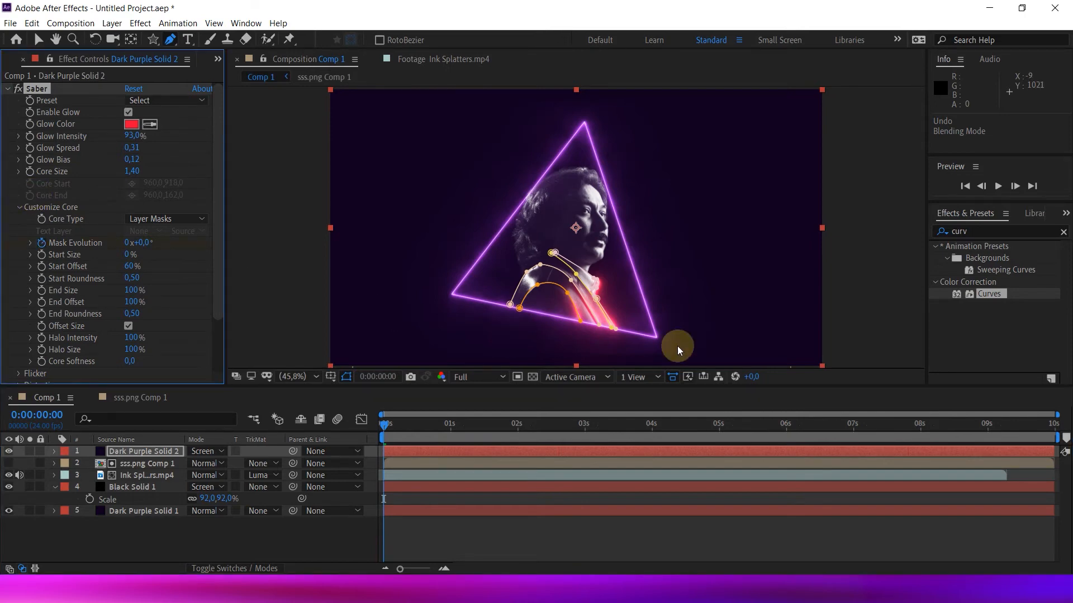
pyautogui.press('space')
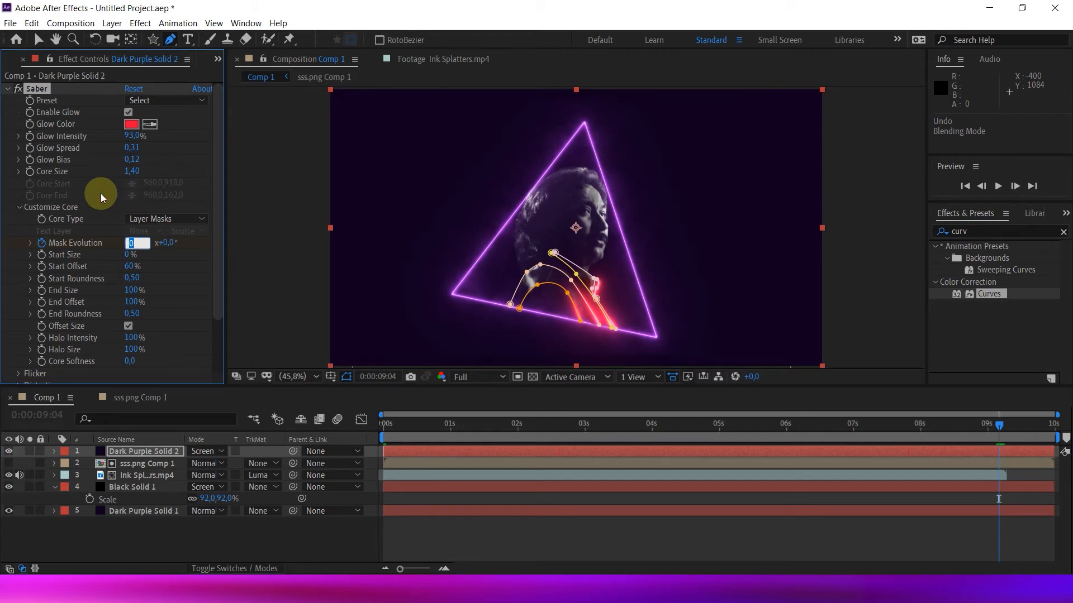
pyautogui.write('2')
pyautogui.press('Return')
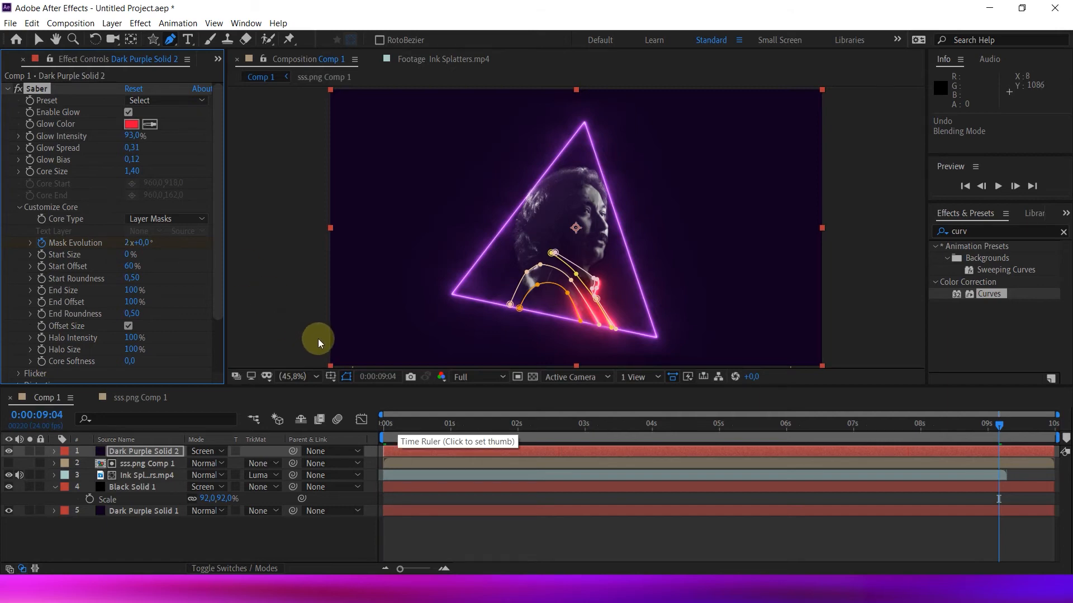
pyautogui.press('Home')
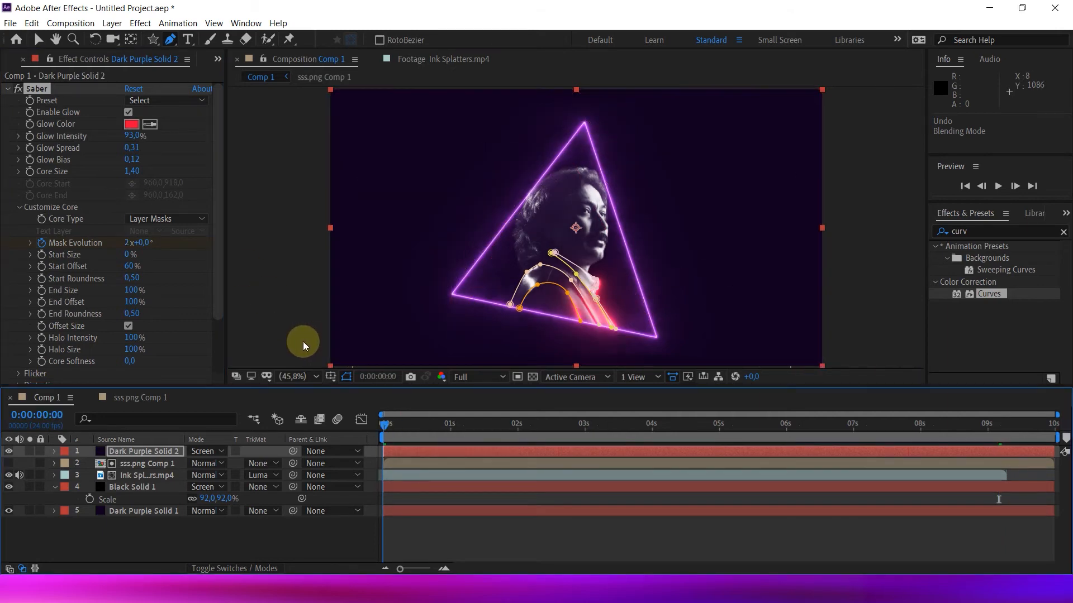
pyautogui.press('space')
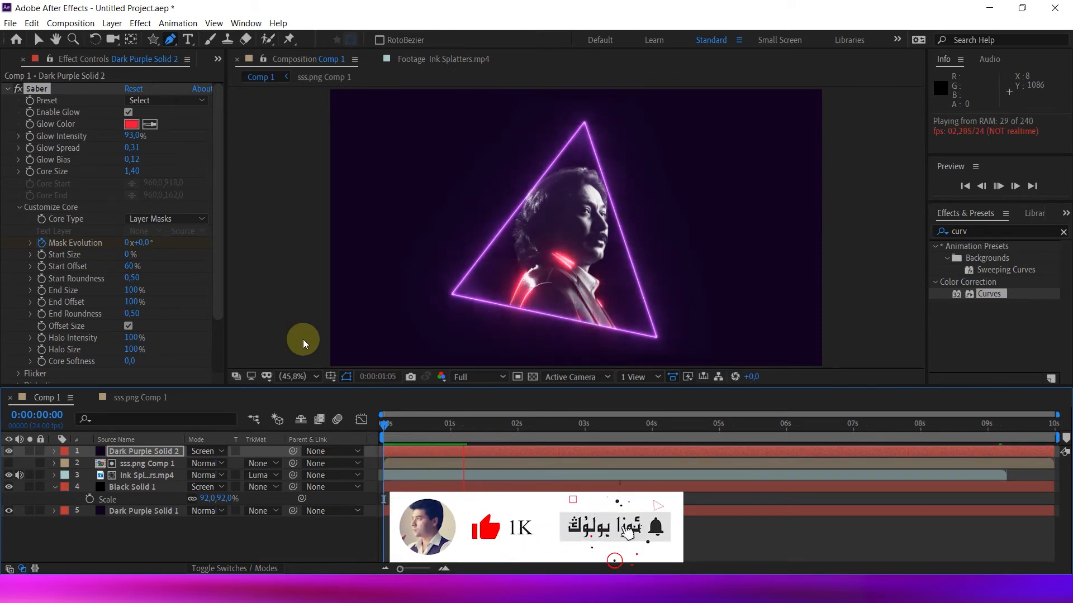
pyautogui.press('space')
pyautogui.press('Home')
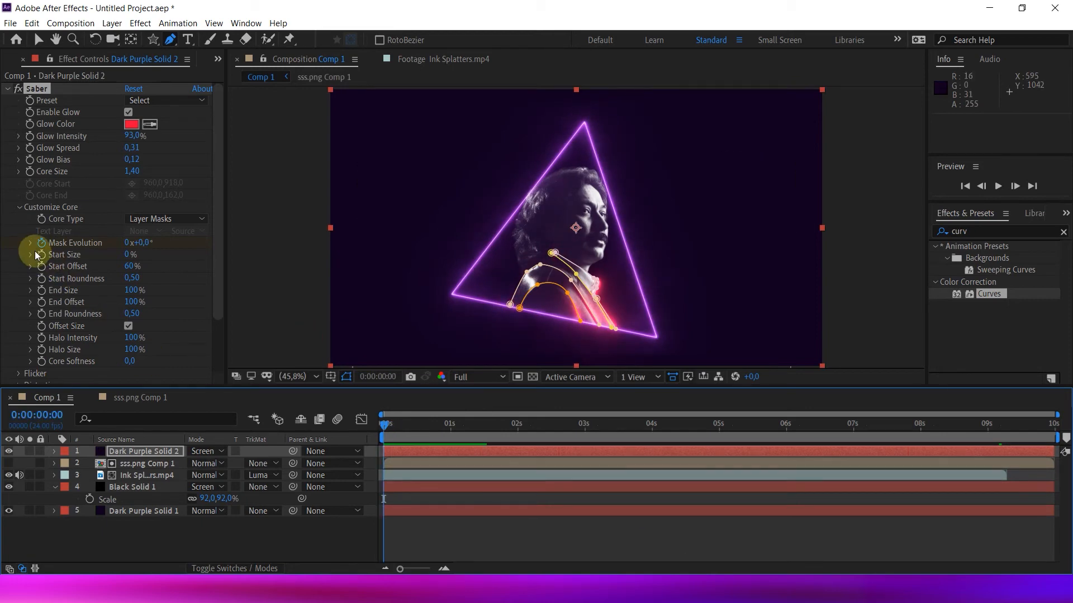
# Step: Set the red Saber's flicker intensity to 20%
pyautogui.scroll(-3, 35, 245)
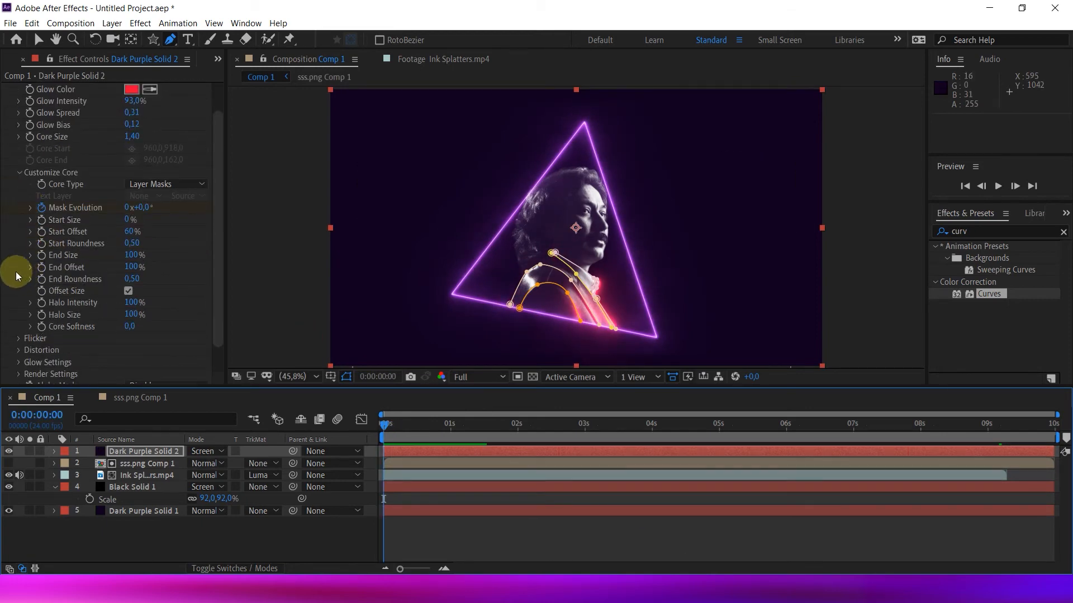
pyautogui.click(19, 338)
pyautogui.click(128, 342)
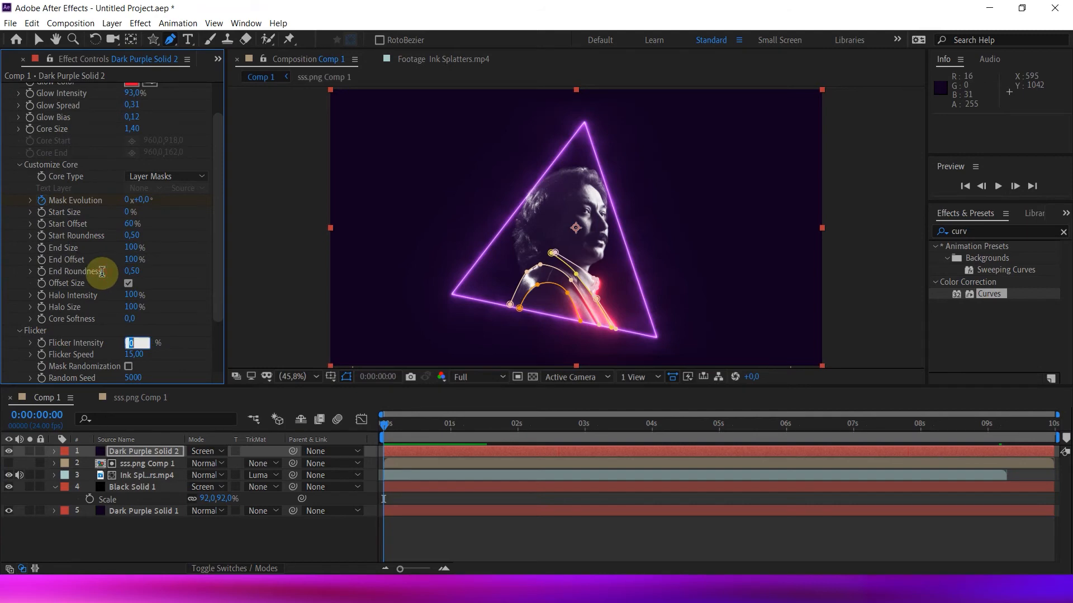
pyautogui.write('20')
pyautogui.click(102, 273)
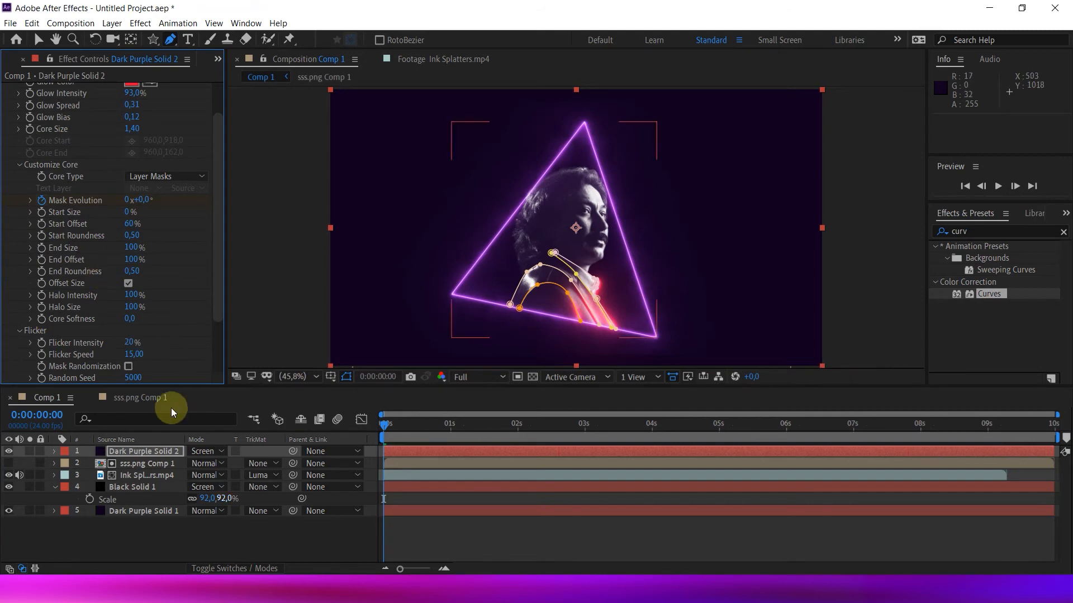
# Step: Add Optical Flare.mp4 to Comp 1 above all other layers and set its blending mode to Screen
pyautogui.click(121, 426)
pyautogui.click(7, 58)
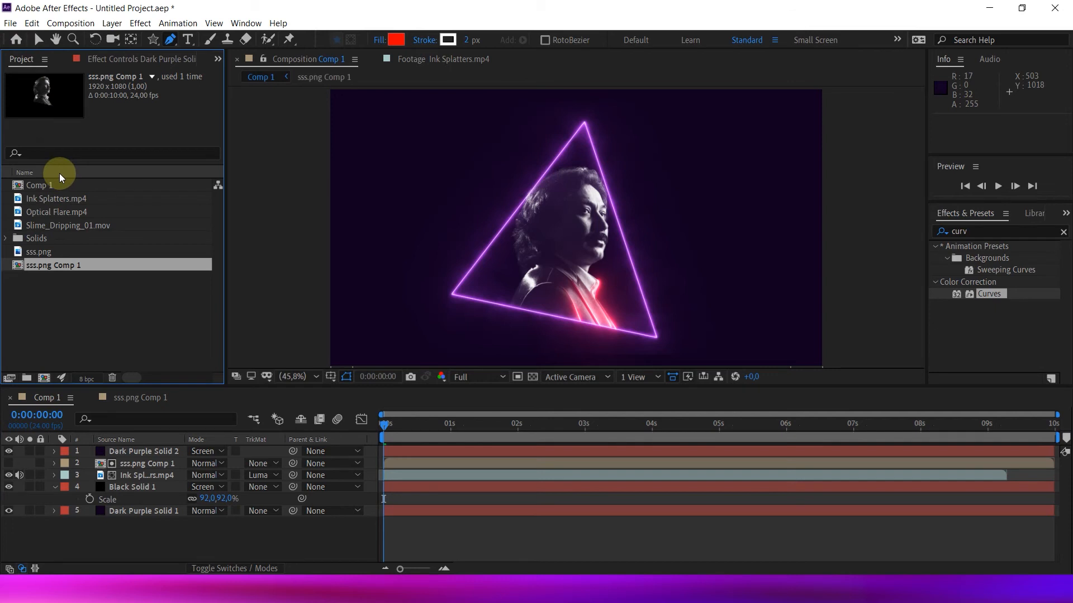
pyautogui.click(72, 213)
pyautogui.moveTo(58, 170); pyautogui.dragTo(107, 360)
pyautogui.click(210, 452)
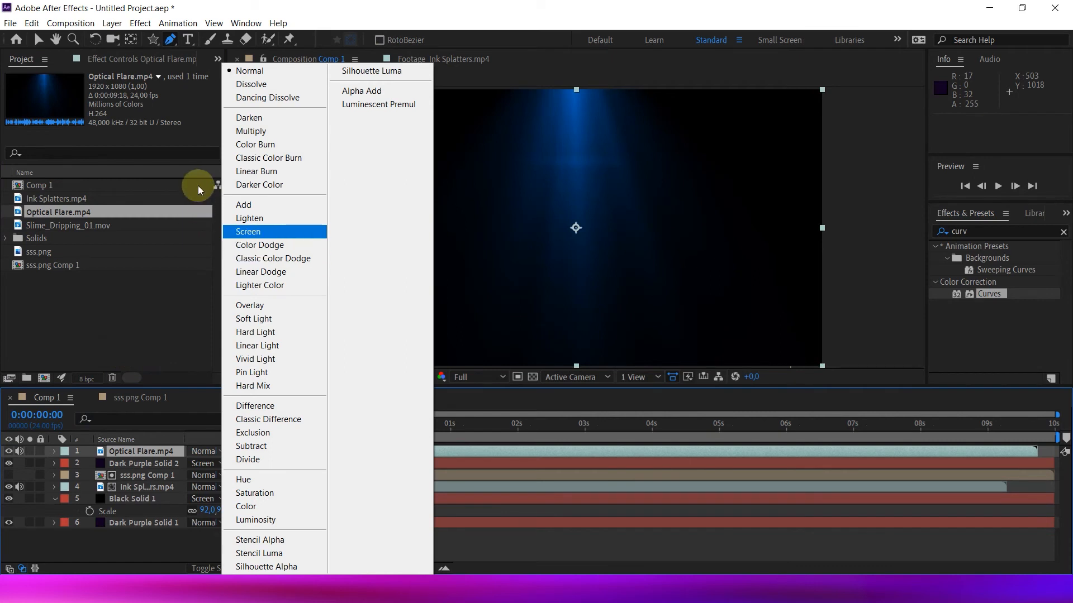
pyautogui.click(248, 231)
# Step: Apply Curves to Optical Flare.mp4 and bend the RGB curve into a slight S, lowering the shadows and raising the highlights
pyautogui.moveTo(989, 293); pyautogui.dragTo(141, 451)
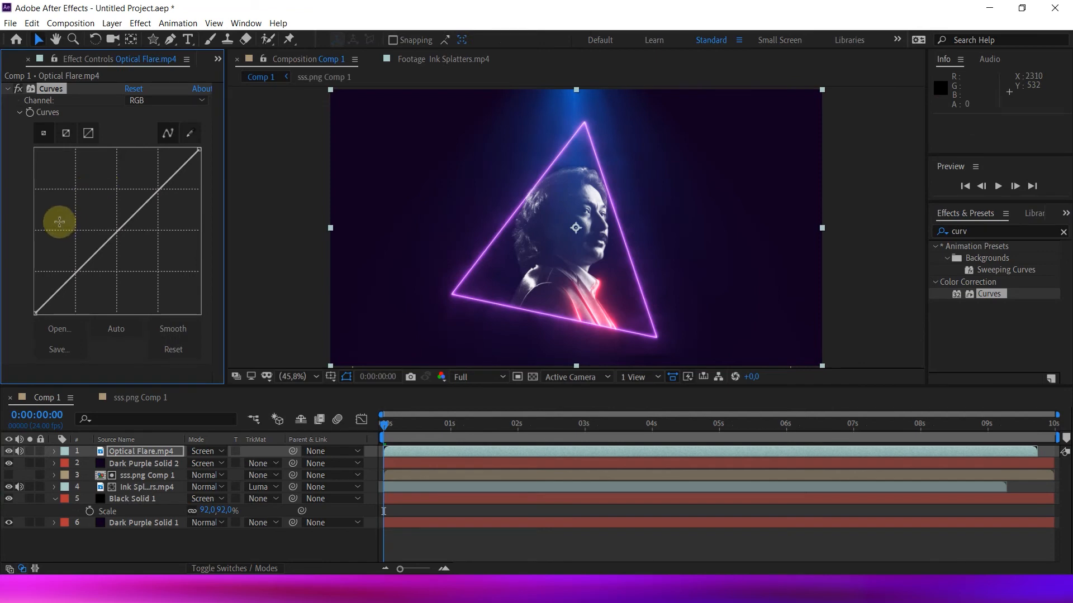
pyautogui.moveTo(75, 274)
pyautogui.mouseDown()
pyautogui.moveTo(93, 283)
pyautogui.moveTo(83, 275)
pyautogui.mouseUp()
pyautogui.moveTo(159, 193); pyautogui.dragTo(153, 185)
pyautogui.moveTo(83, 275); pyautogui.dragTo(79, 279)
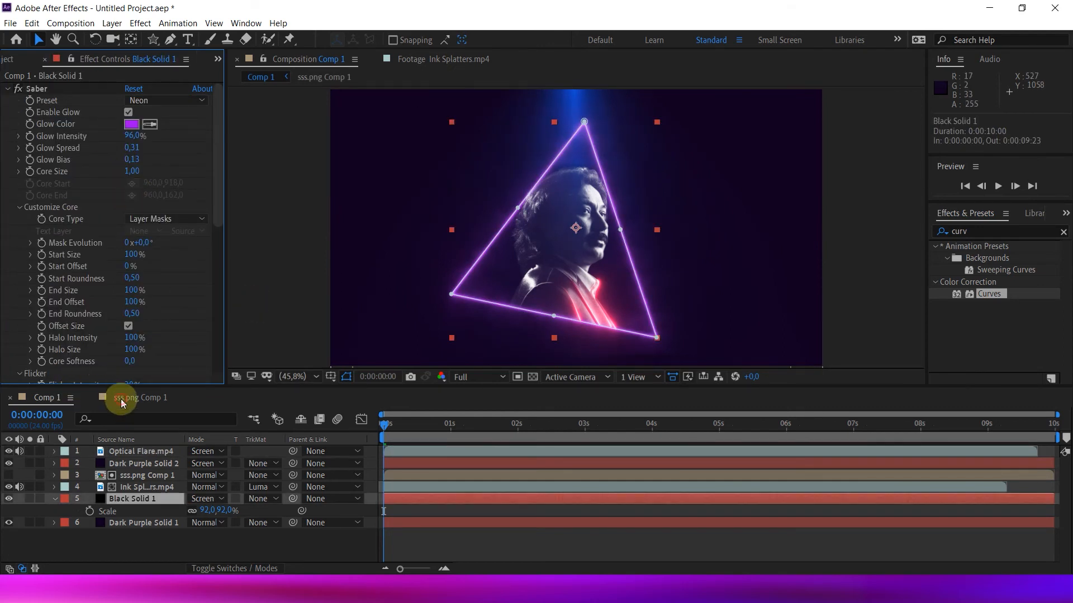
# Step: Set an Opacity keyframe of 0% on Black Solid 1 at the start of the composition
pyautogui.press('p')
pyautogui.press('t')
pyautogui.hotkey('alt', 'shift', 't')
pyautogui.moveTo(140, 404); pyautogui.dragTo(66, 421)
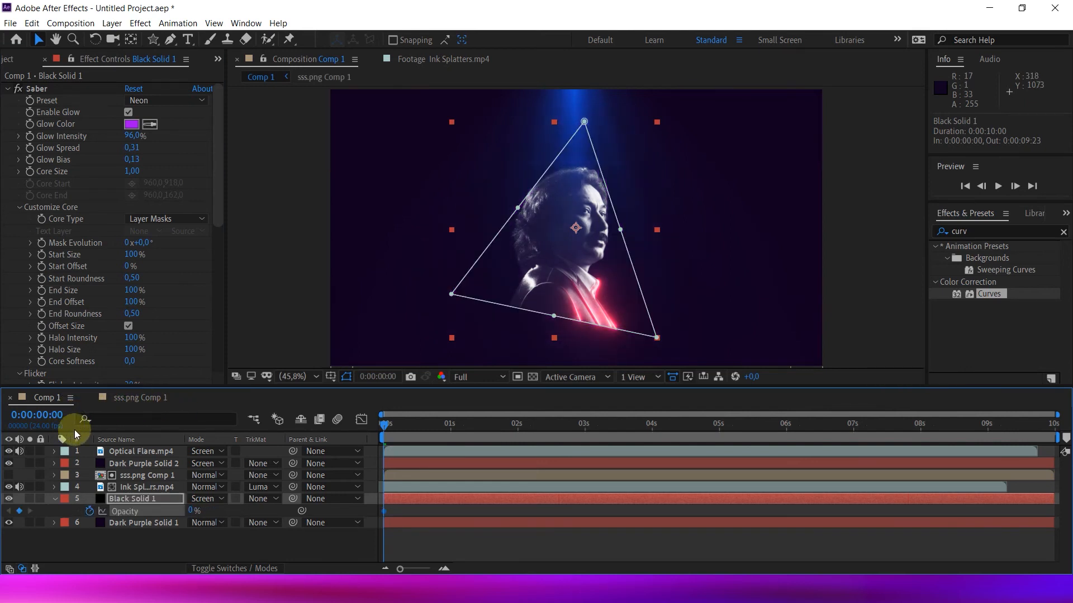
# Step: Add Opacity keyframes to Black Solid 1 of 70% at 0:00:00:02 and 0% at 0:00:00:04
pyautogui.press('pagedown')
pyautogui.press('pagedown')
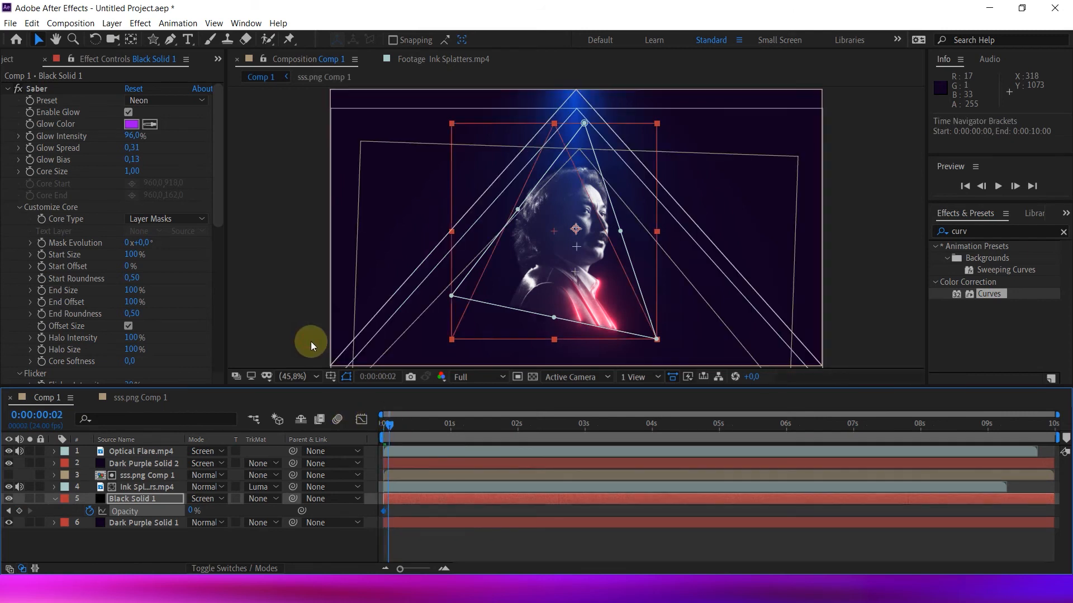
pyautogui.click(151, 410)
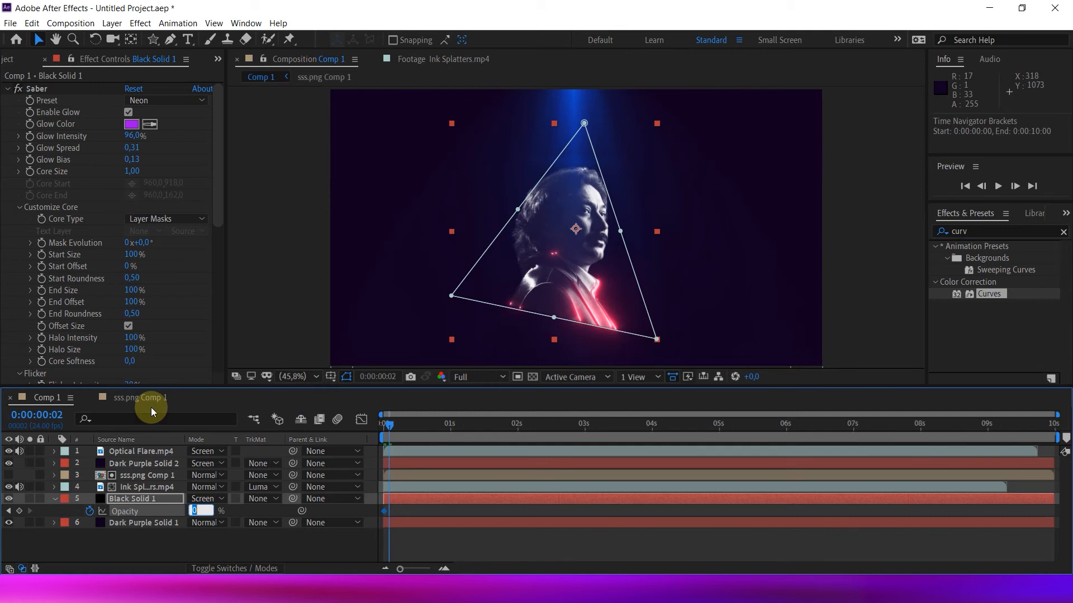
pyautogui.write('70')
pyautogui.click(313, 341)
pyautogui.press('pagedown')
pyautogui.press('pagedown')
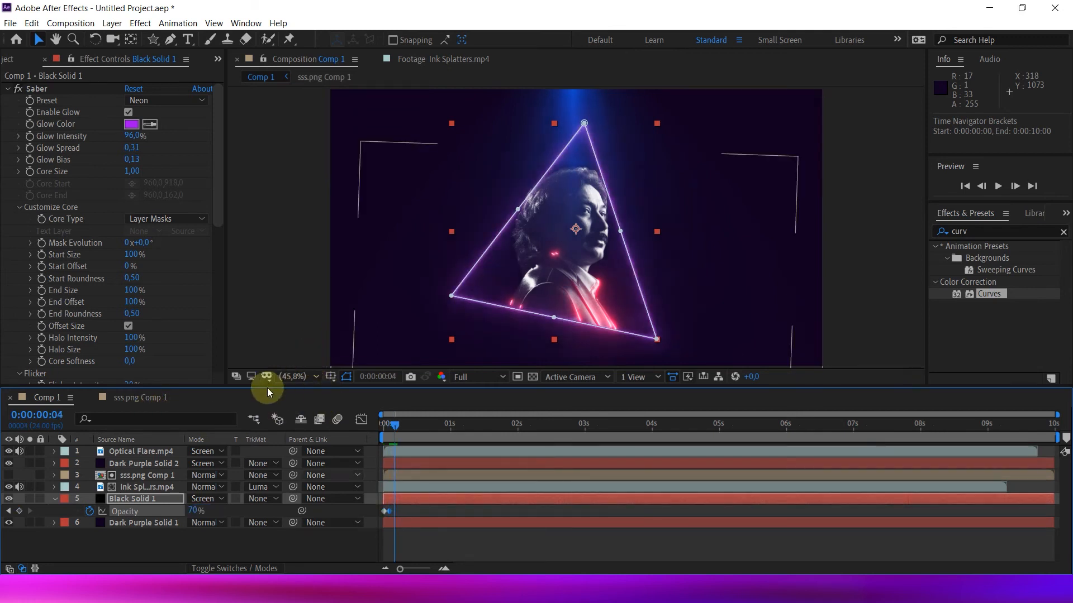
pyautogui.moveTo(157, 411); pyautogui.dragTo(71, 419)
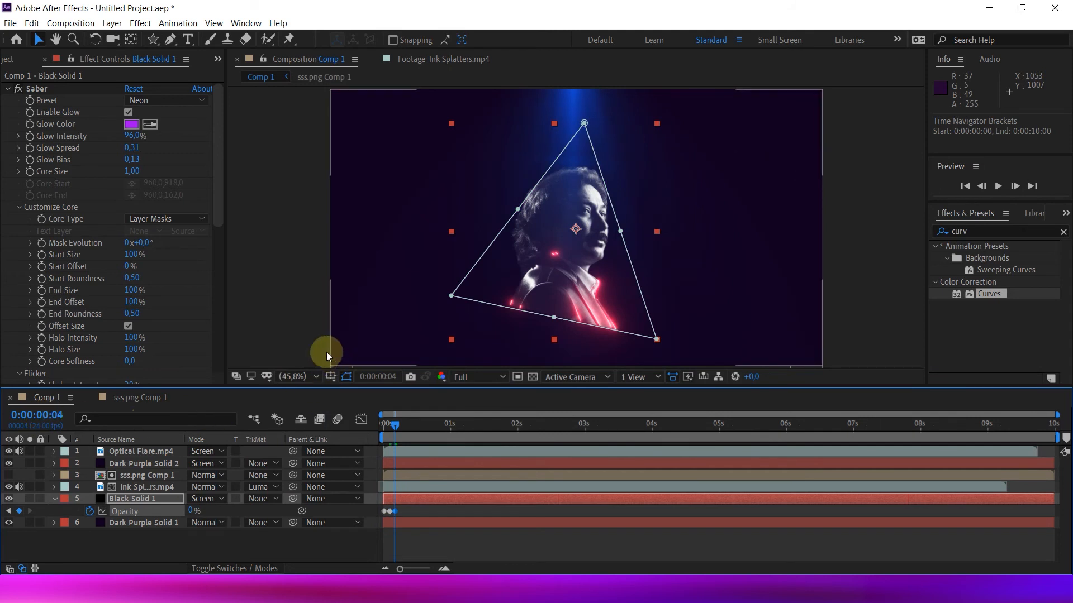
# Step: Add Opacity keyframes to Black Solid 1 of 70% at 0:00:00:06 and 33% at 0:00:00:08
pyautogui.press('pagedown')
pyautogui.press('pagedown')
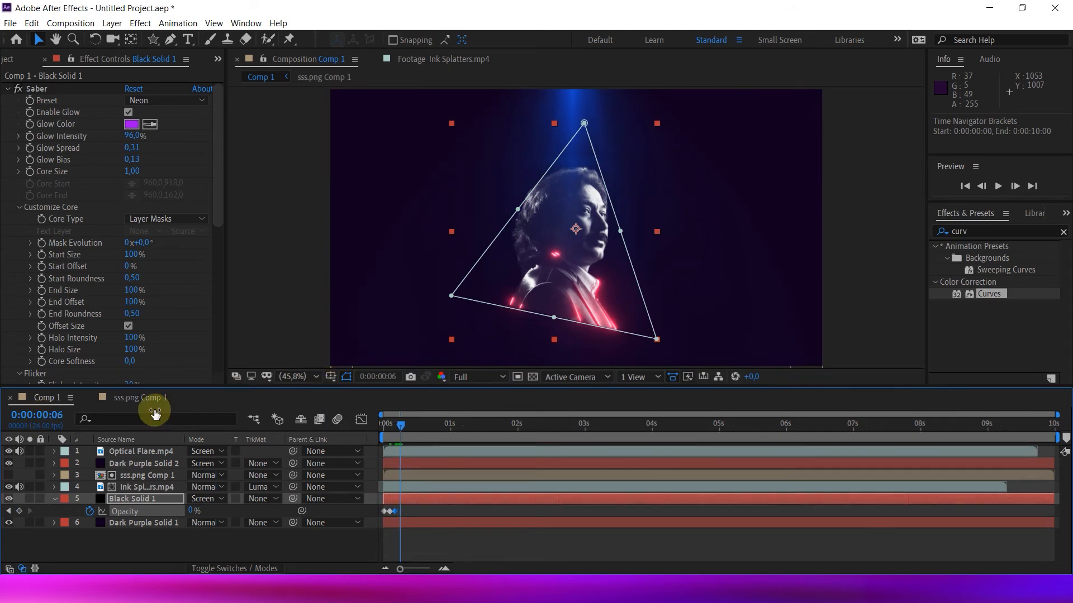
pyautogui.click(155, 410)
pyautogui.write('70')
pyautogui.click(321, 342)
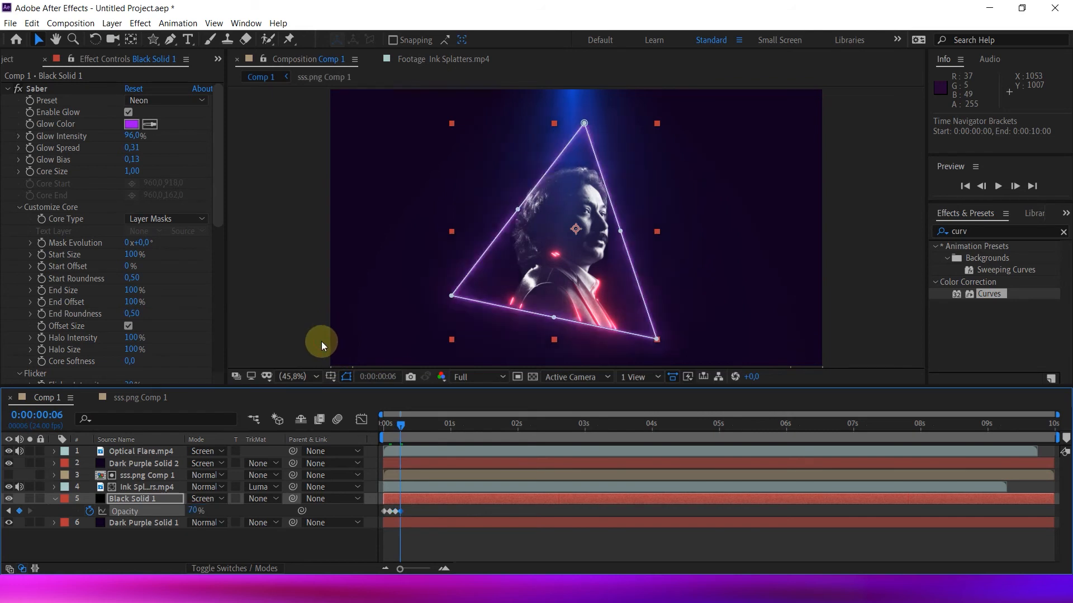
pyautogui.press('pagedown')
pyautogui.press('pagedown')
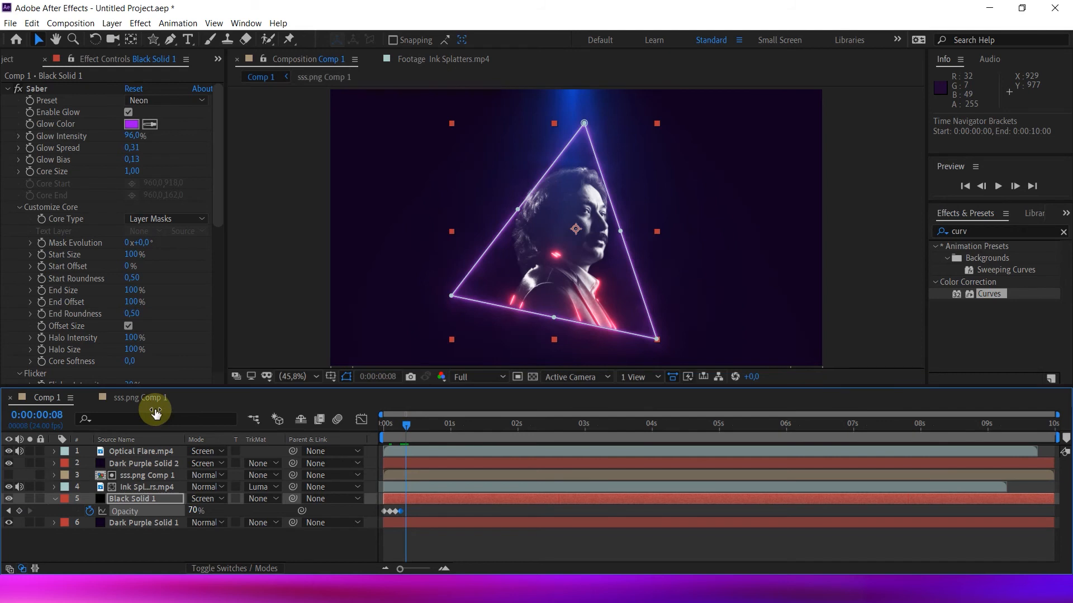
pyautogui.click(194, 511)
pyautogui.write('33')
pyautogui.moveTo(193, 512); pyautogui.dragTo(256, 517)
pyautogui.click(200, 412)
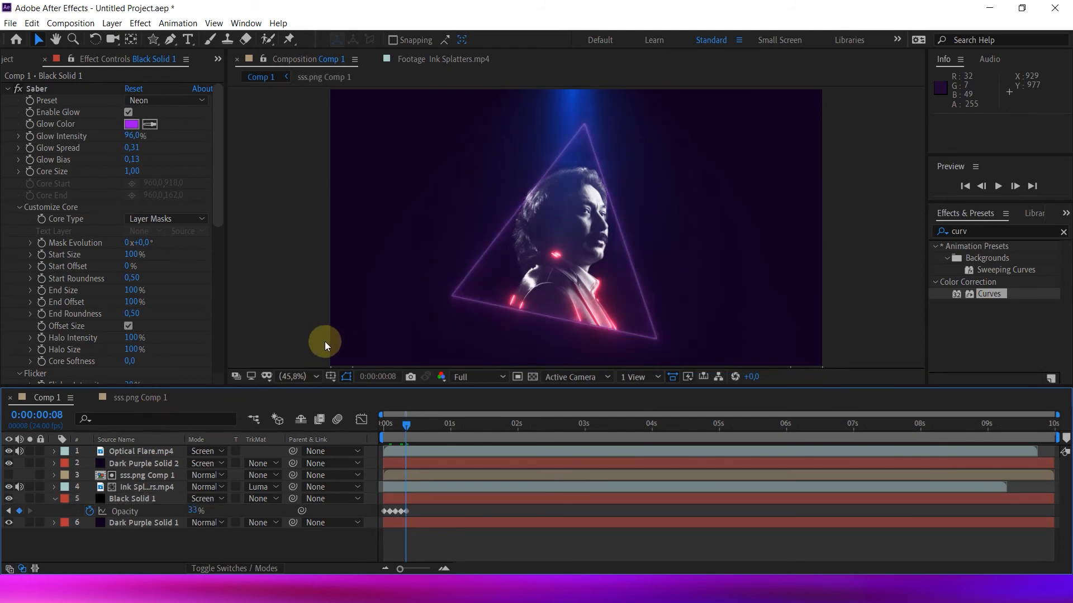
# Step: Add Opacity keyframes to Black Solid 1 of 90% at 0:00:00:10 and 33% at 0:00:00:12
pyautogui.press('pagedown')
pyautogui.press('pagedown')
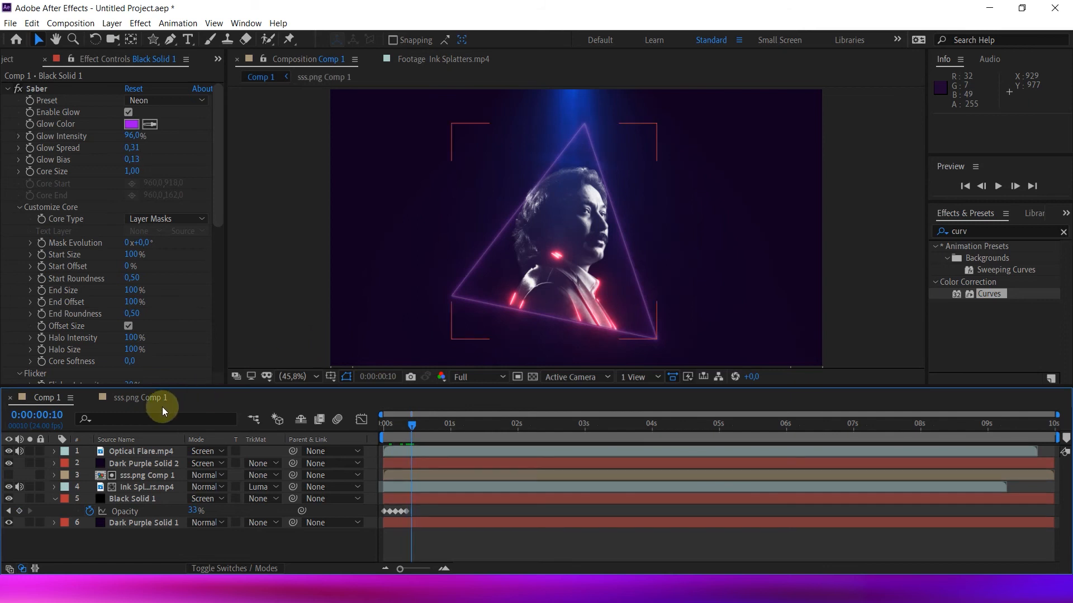
pyautogui.click(192, 510)
pyautogui.write('90')
pyautogui.click(166, 407)
pyautogui.click(189, 410)
pyautogui.press('pagedown')
pyautogui.press('pagedown')
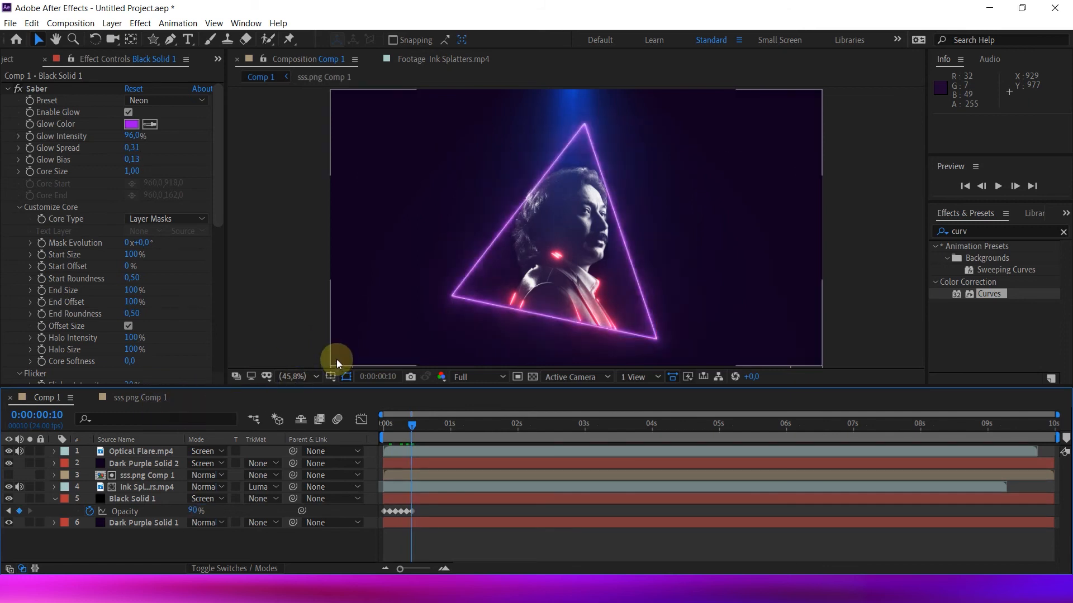
pyautogui.click(166, 414)
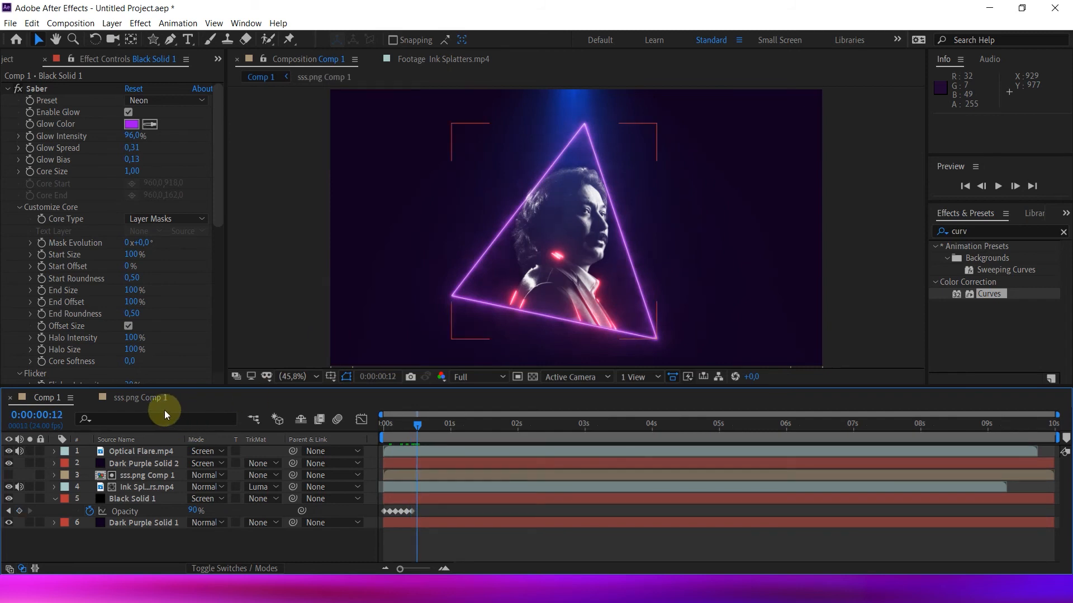
pyautogui.click(196, 511)
pyautogui.write('33')
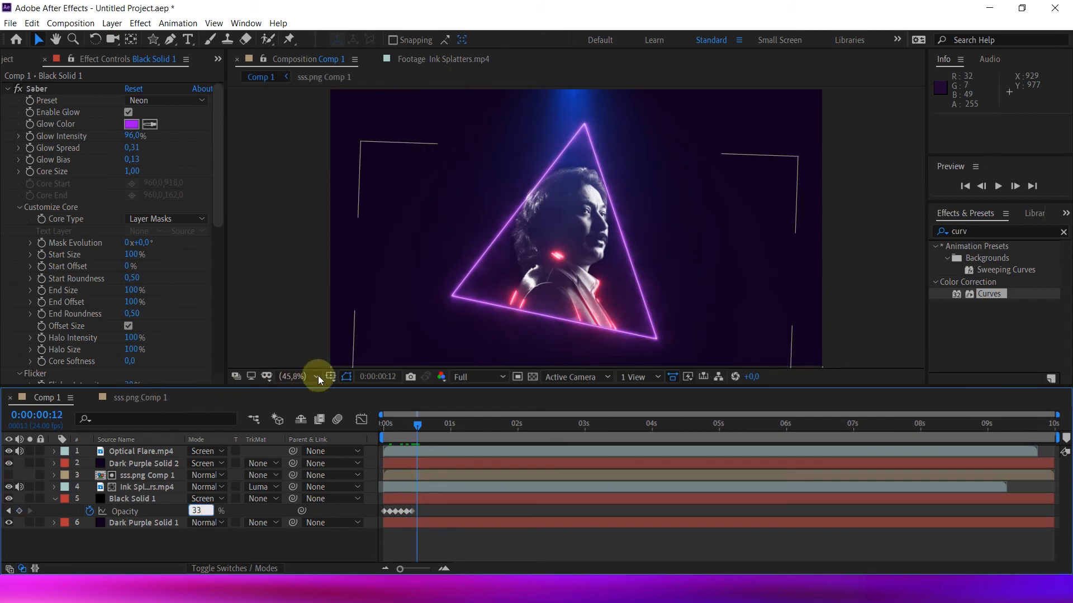
pyautogui.press('Return')
# Step: Add a 100% Opacity keyframe at 0:00:00:14 and convert all of Black Solid 1's Opacity keyframes to hold keyframes
pyautogui.press('pagedown')
pyautogui.press('pagedown')
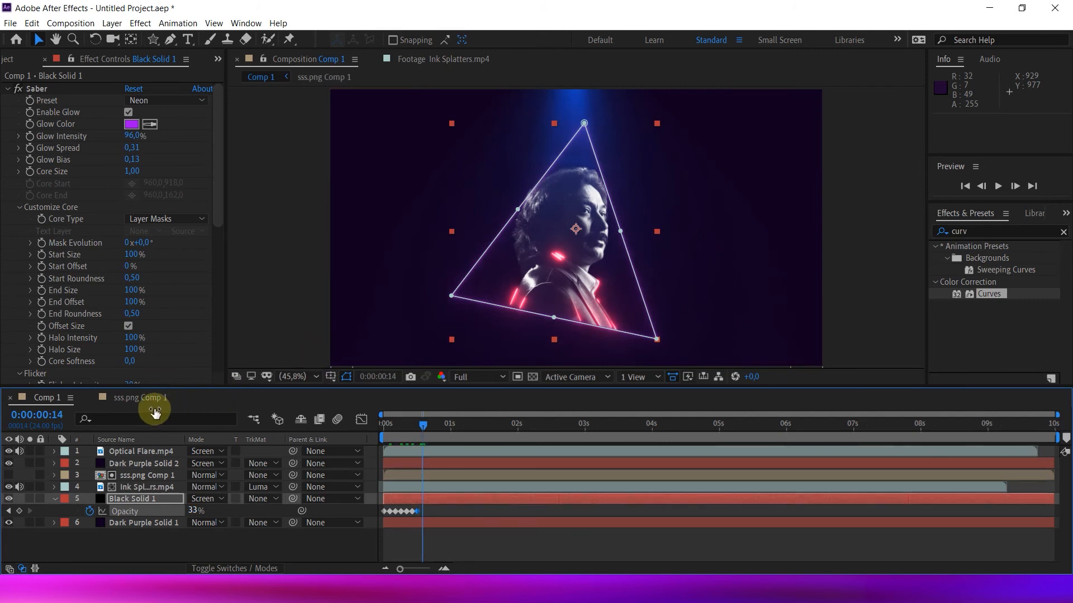
pyautogui.click(196, 510)
pyautogui.write('100')
pyautogui.press('Return')
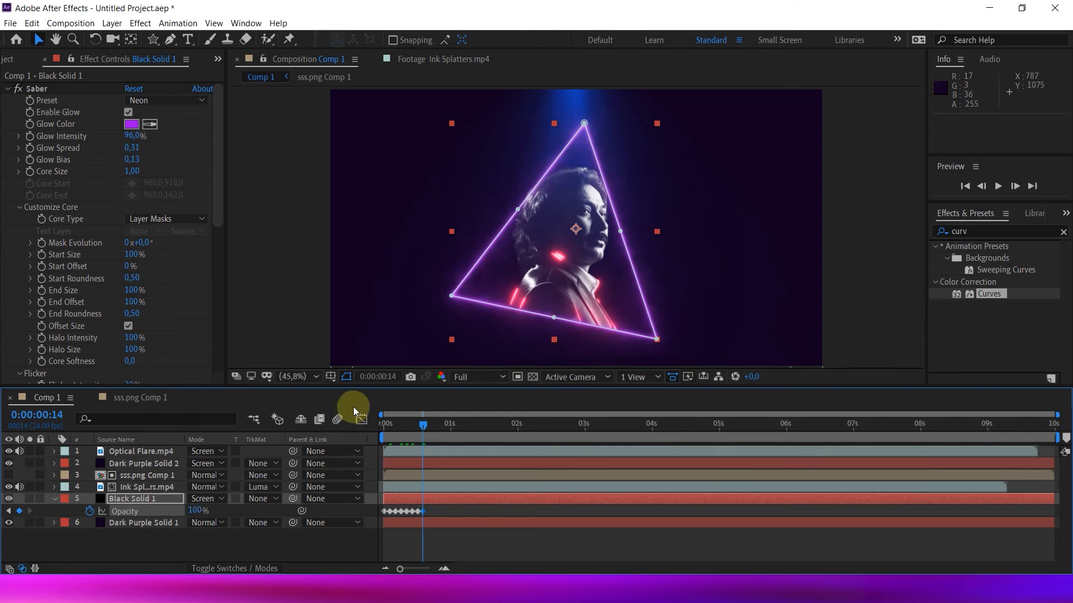
pyautogui.moveTo(389, 512); pyautogui.dragTo(378, 514)
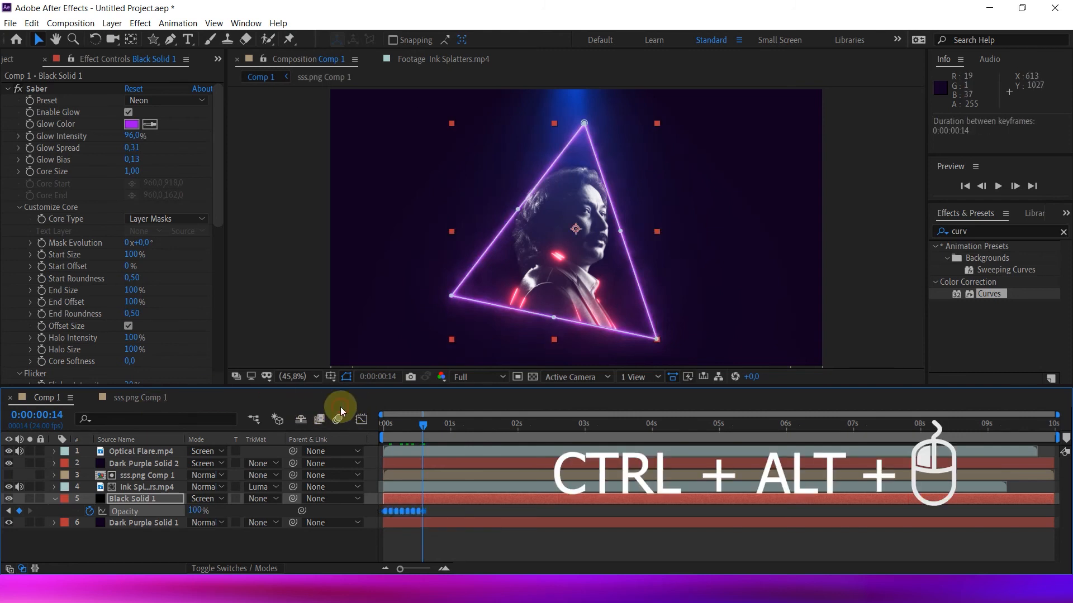
# Step: Copy Black Solid 1's Opacity flicker keyframes to 0:00:08:15 and time-reverse the pasted ones
pyautogui.hotkey('ctrl', 'c')
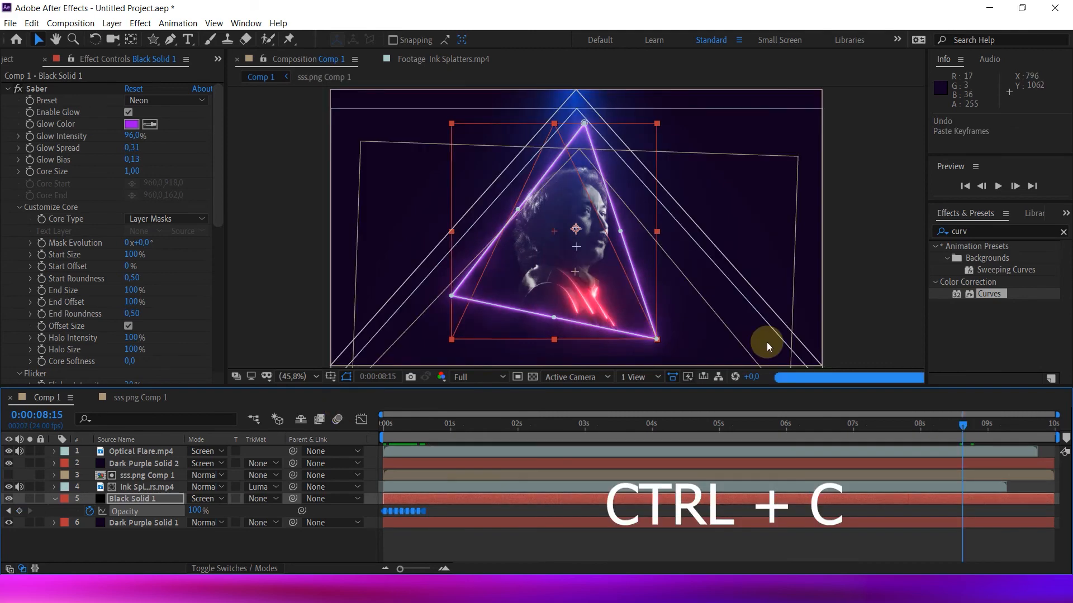
pyautogui.hotkey('ctrl', 'v')
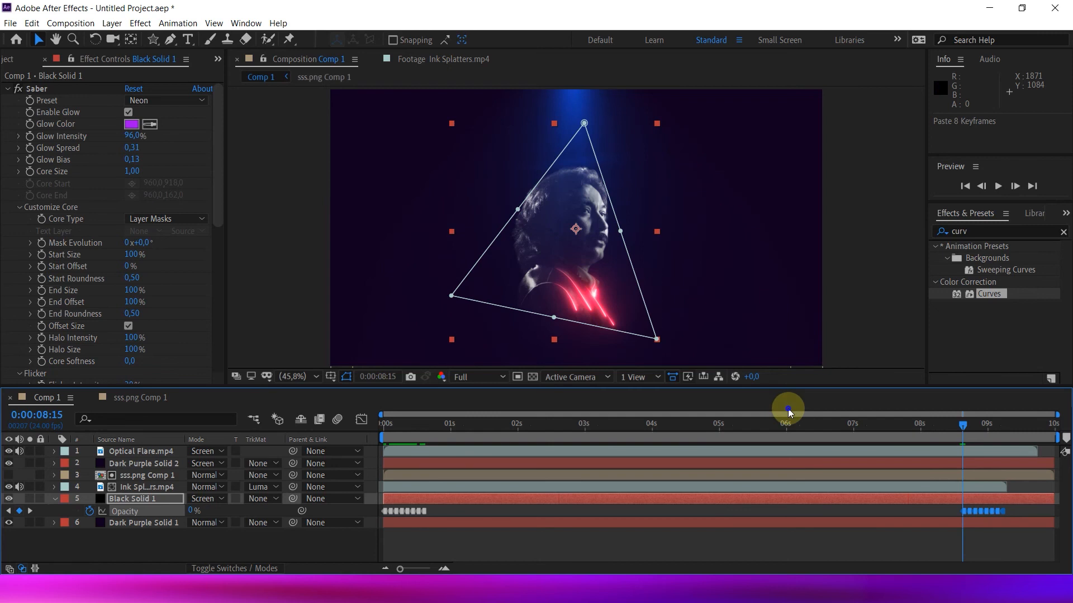
pyautogui.rightClick(984, 511)
pyautogui.click(971, 503)
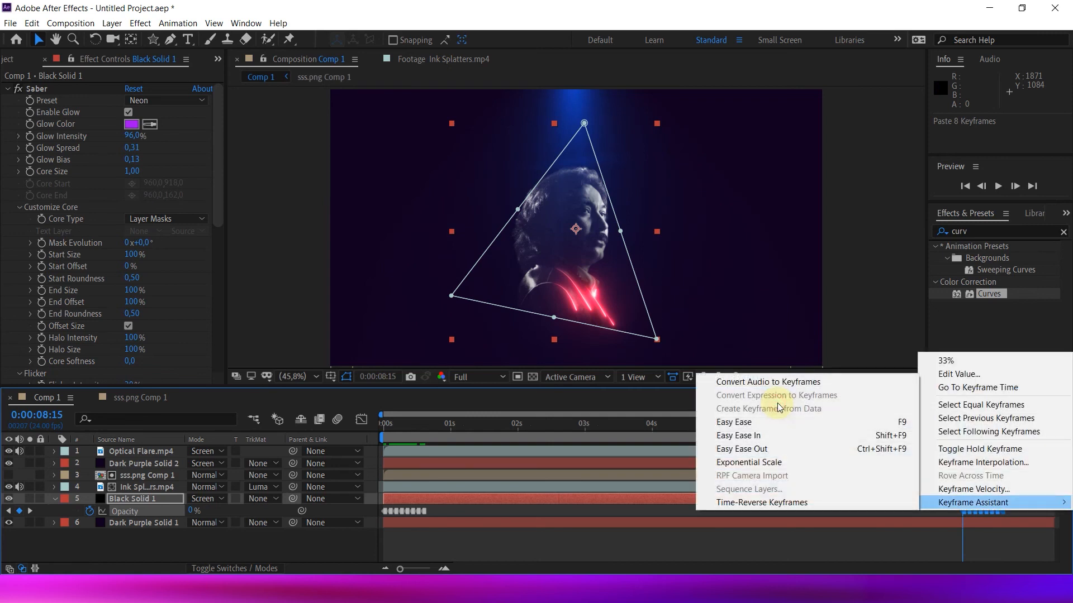
pyautogui.press('Return')
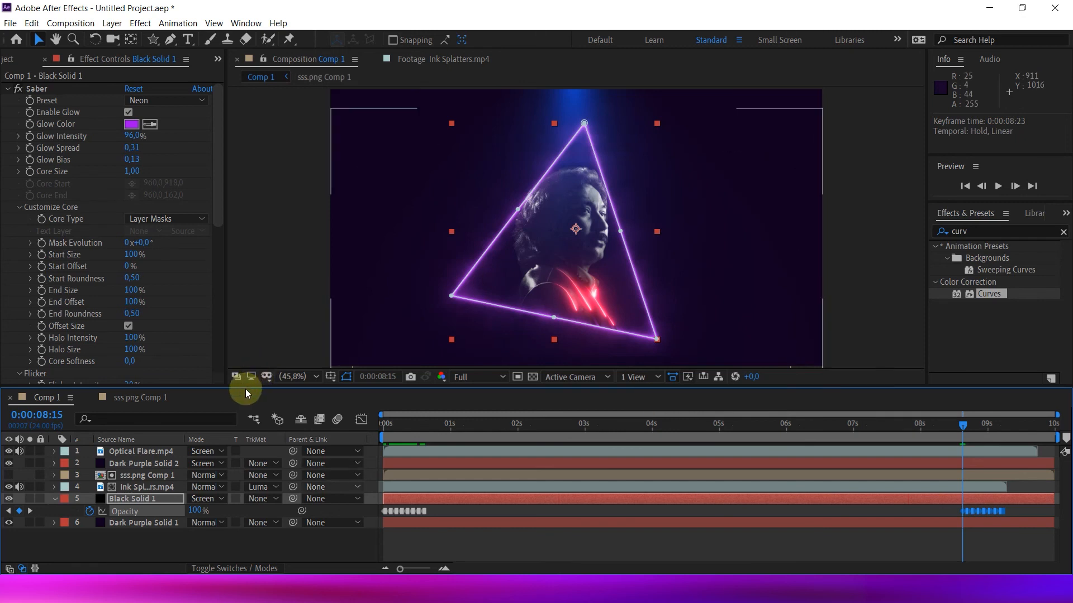
# Step: Make Dark Purple Solid 2, sss.png Comp 1, Ink Splatters.mp4 and Black Solid 1 3D layers, and collapse Black Solid 1's properties
pyautogui.press('F4')
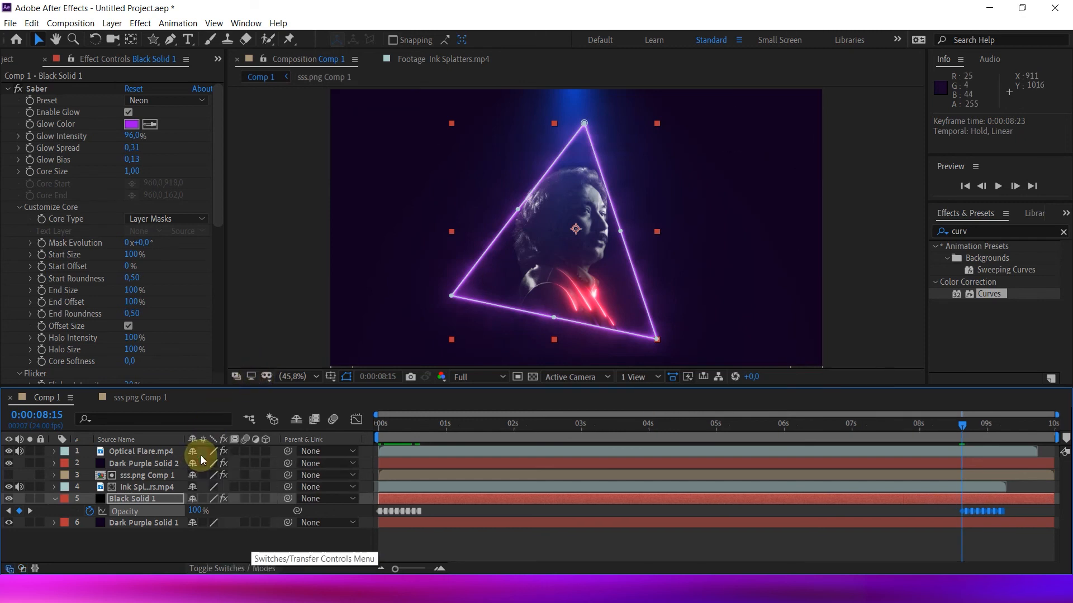
pyautogui.click(266, 463)
pyautogui.click(266, 475)
pyautogui.click(266, 487)
pyautogui.click(266, 499)
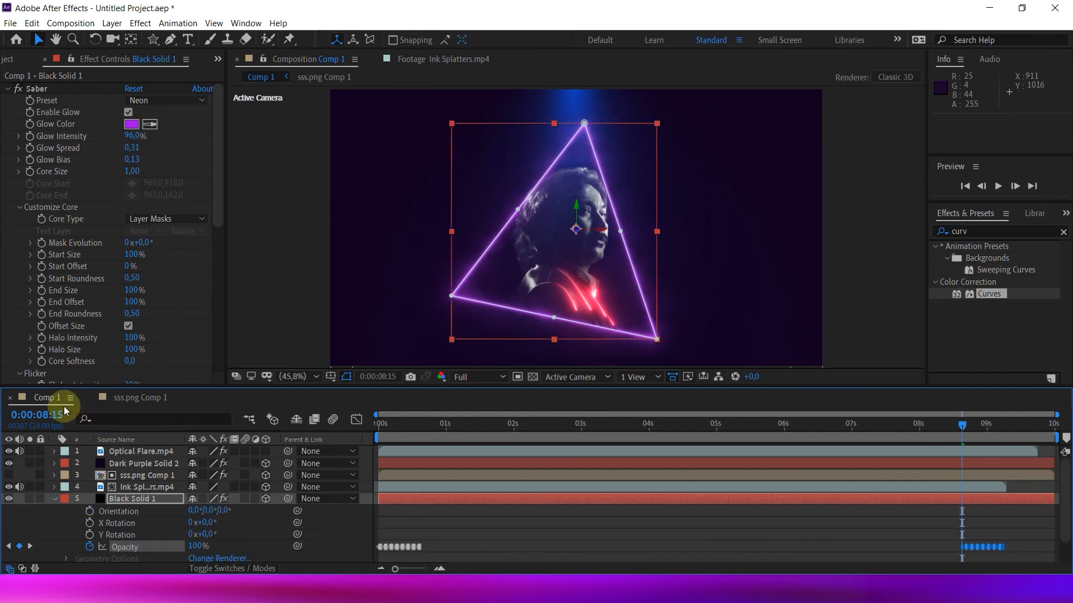
pyautogui.click(54, 499)
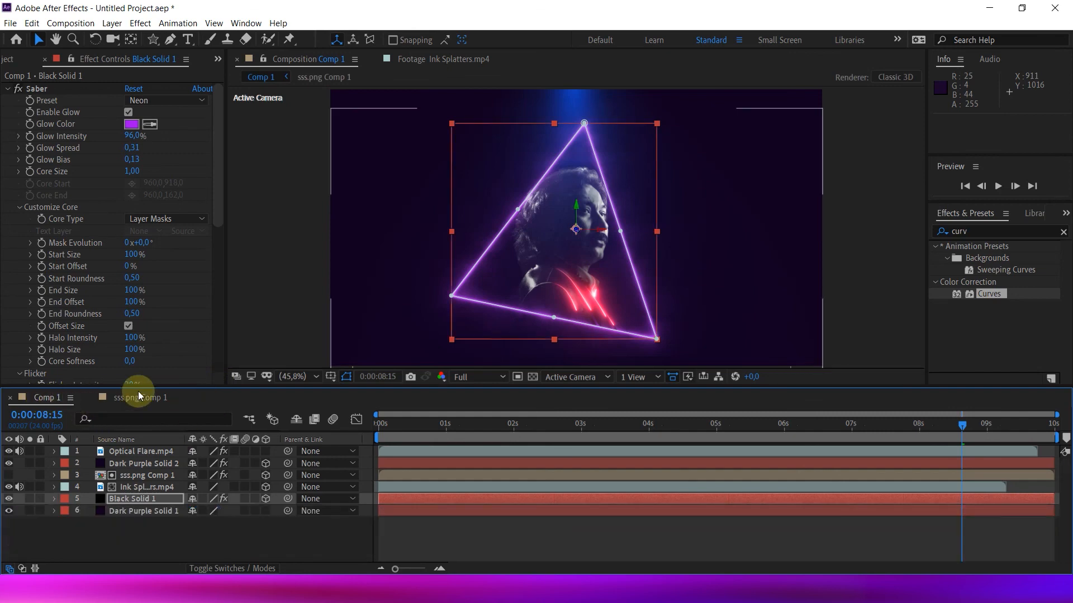
# Step: Create a two-node camera with the 50mm preset and move it above all other layers in Comp 1
pyautogui.rightClick(174, 528)
pyautogui.moveTo(256, 398)
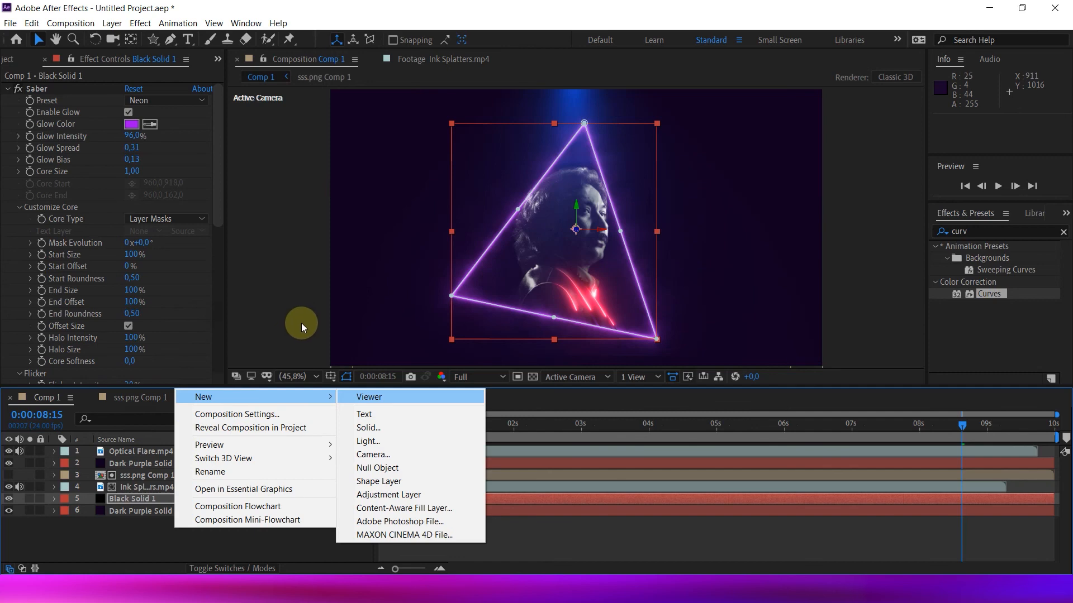
pyautogui.click(372, 454)
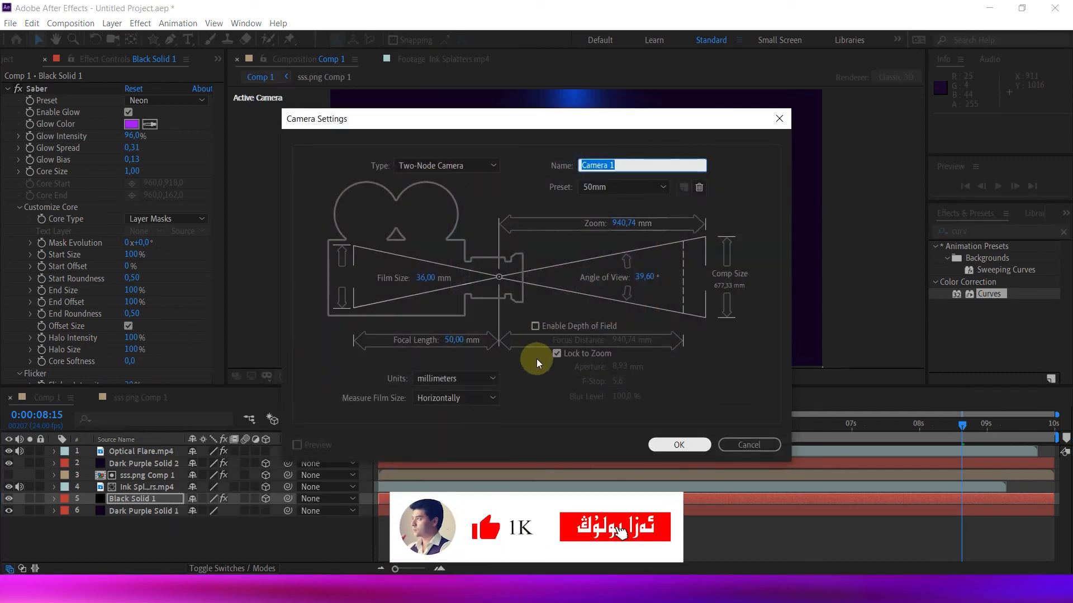
pyautogui.press('Return')
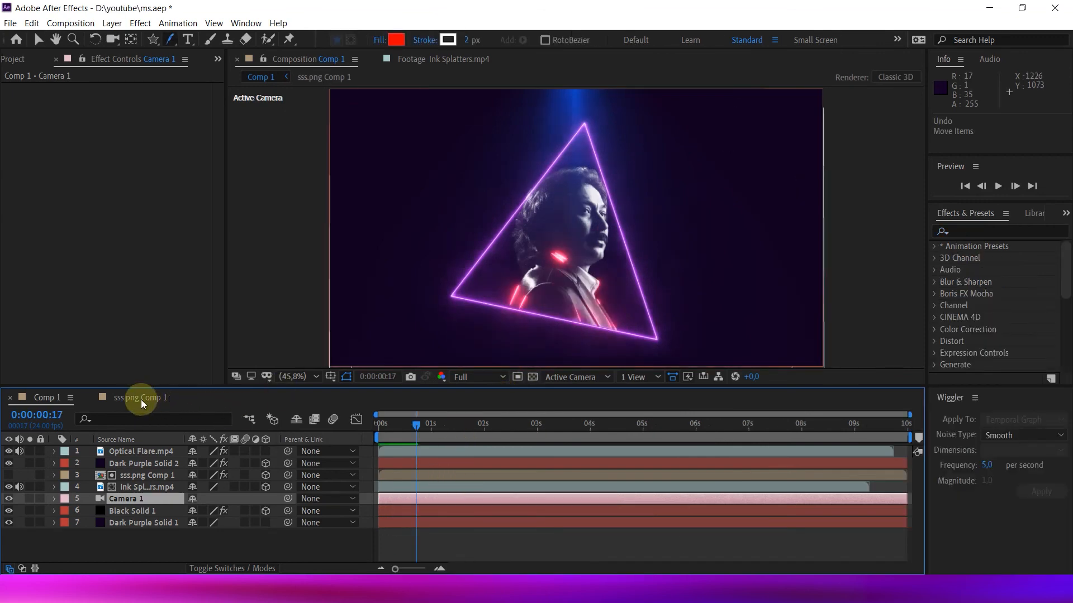
pyautogui.hotkey('ctrl', 'shift', ']')
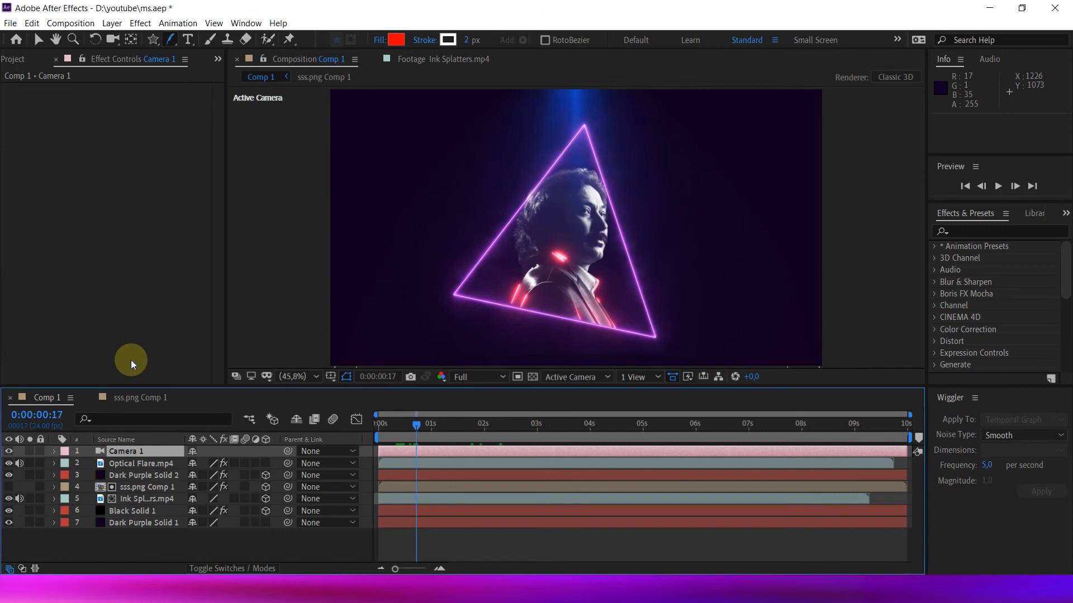
# Step: Add the expression wiggle(1,40) to Camera 1's Position and collapse its properties
pyautogui.press('p')
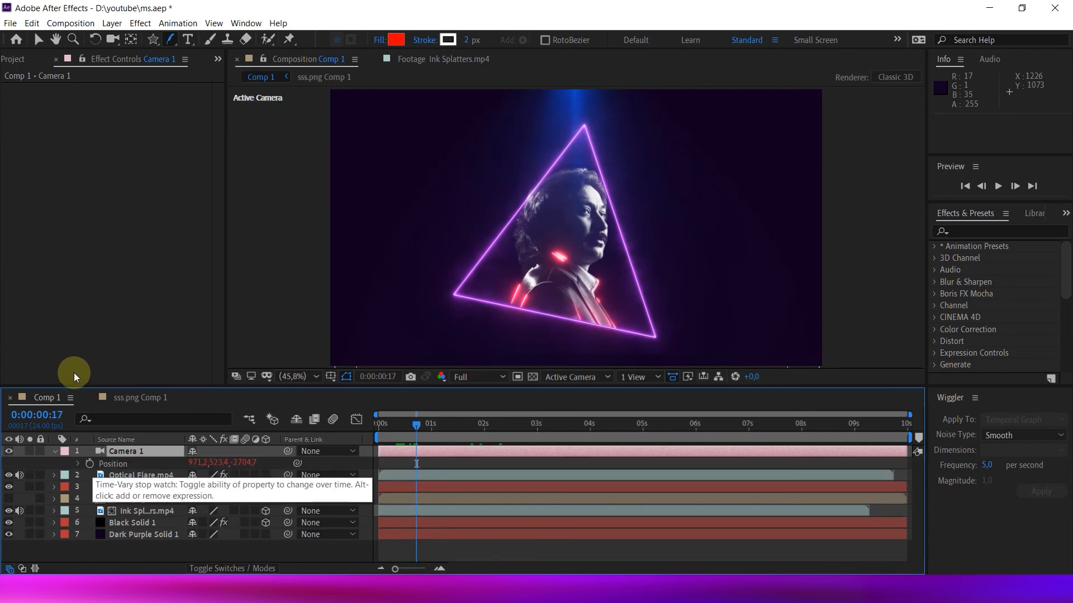
pyautogui.keyDown('alt'); pyautogui.click(90, 464); pyautogui.keyUp('alt')
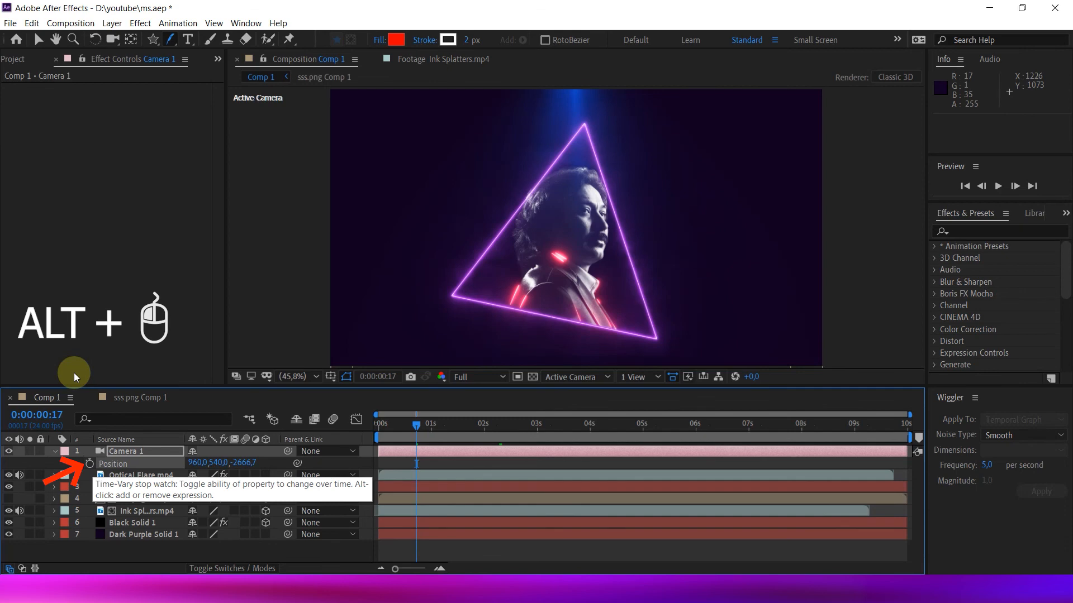
pyautogui.keyDown('alt'); pyautogui.click(89, 464); pyautogui.keyUp('alt')
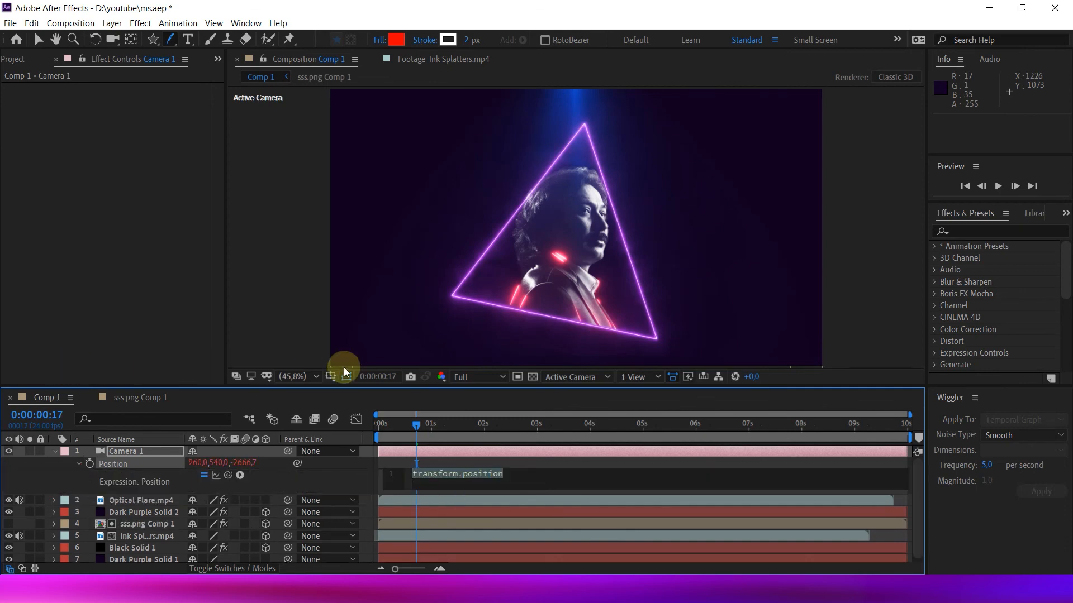
pyautogui.write('wig')
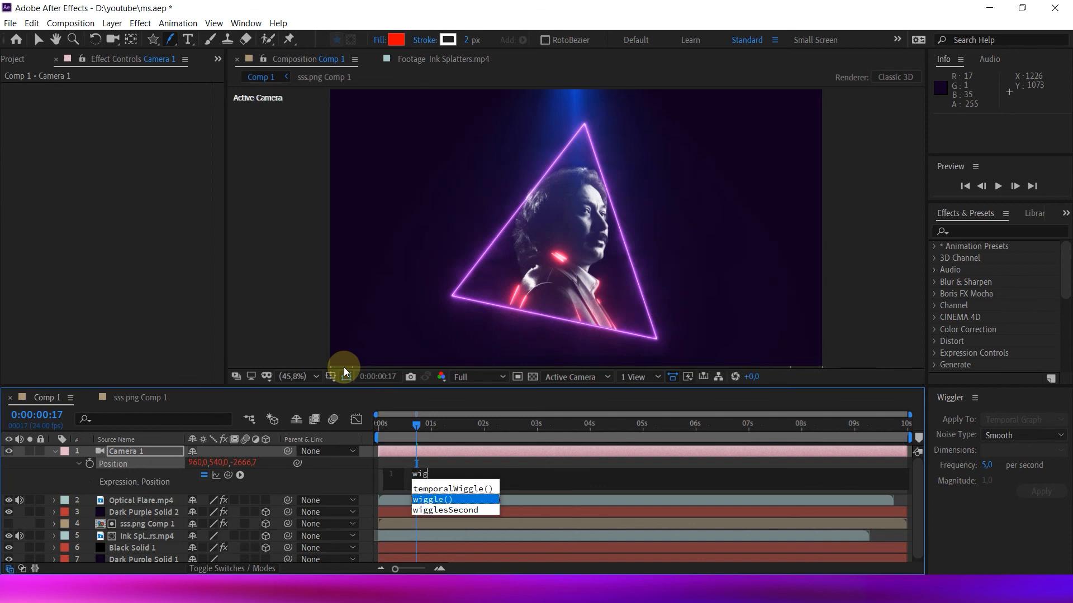
pyautogui.press('Return')
pyautogui.write('1,40')
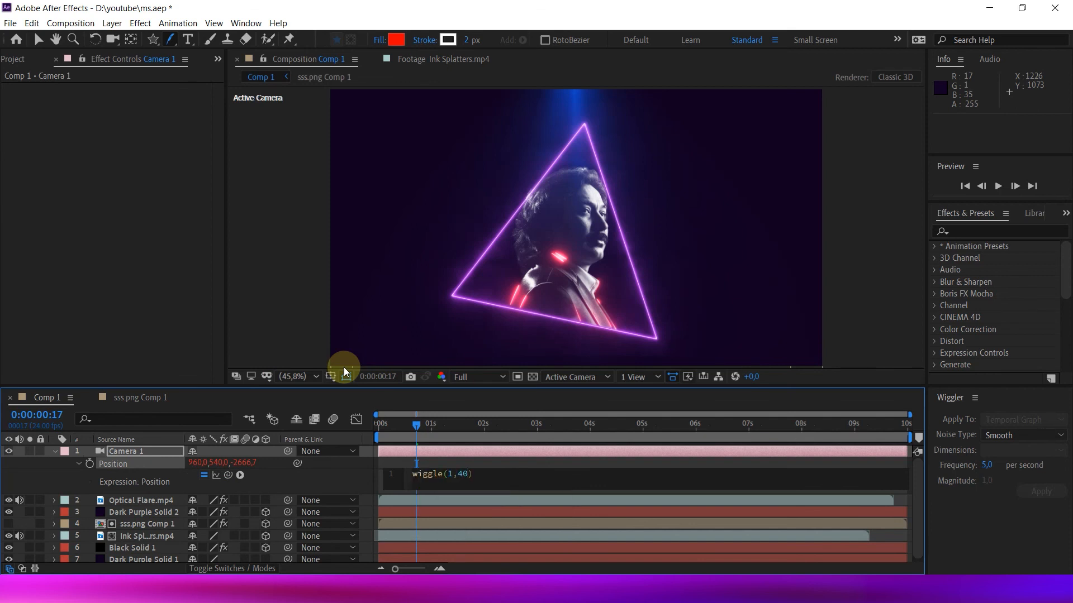
pyautogui.click(124, 360)
pyautogui.press('u')
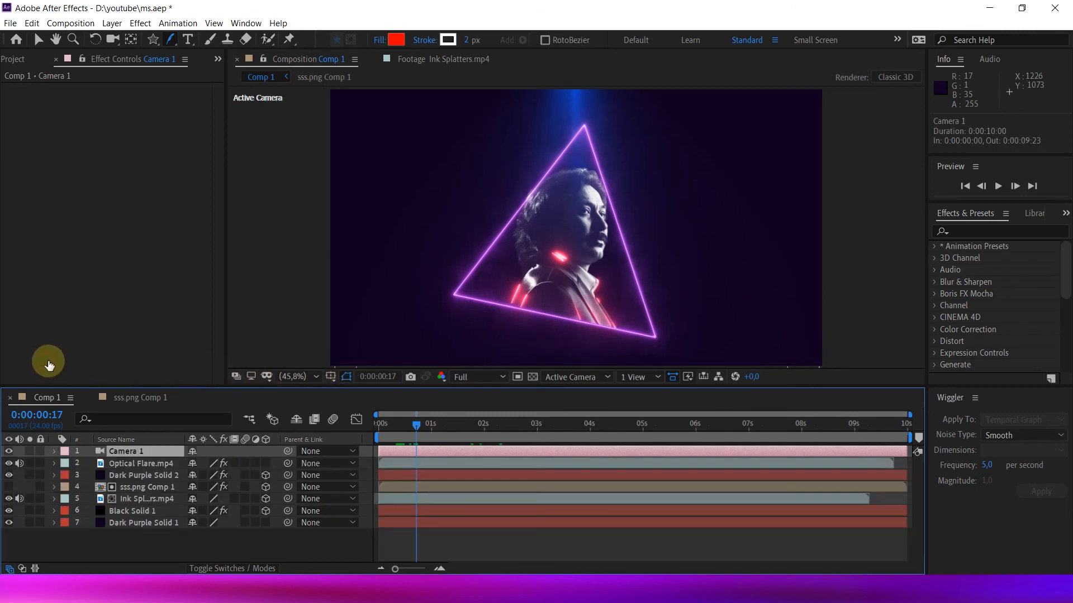